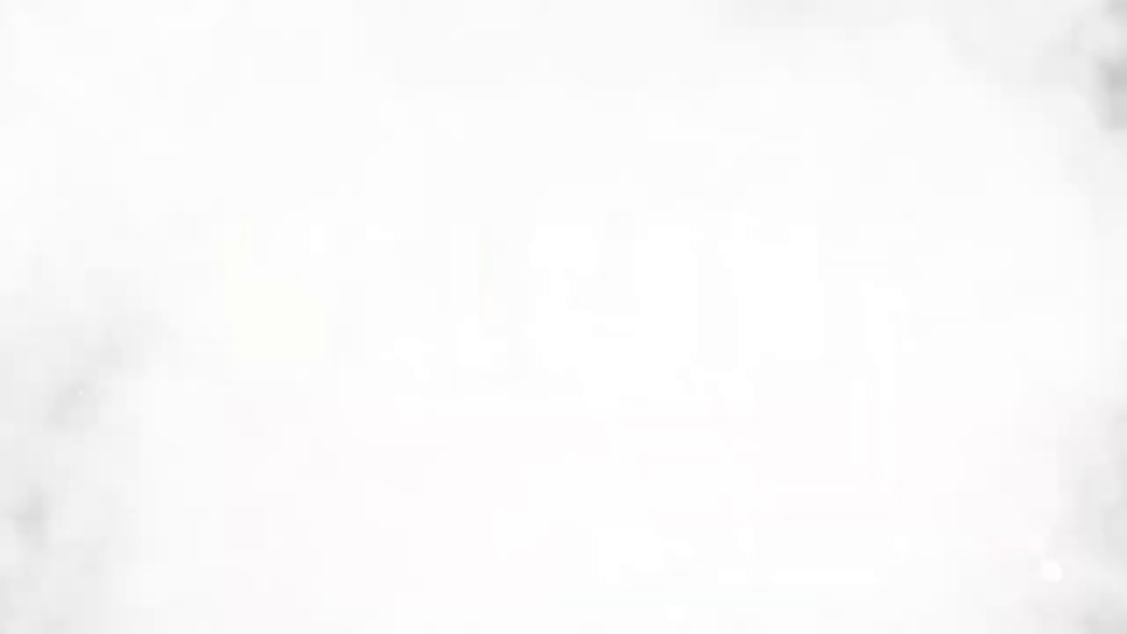
# Show the Insert ribbon options for the blank slide.
pyautogui.click(114, 74)
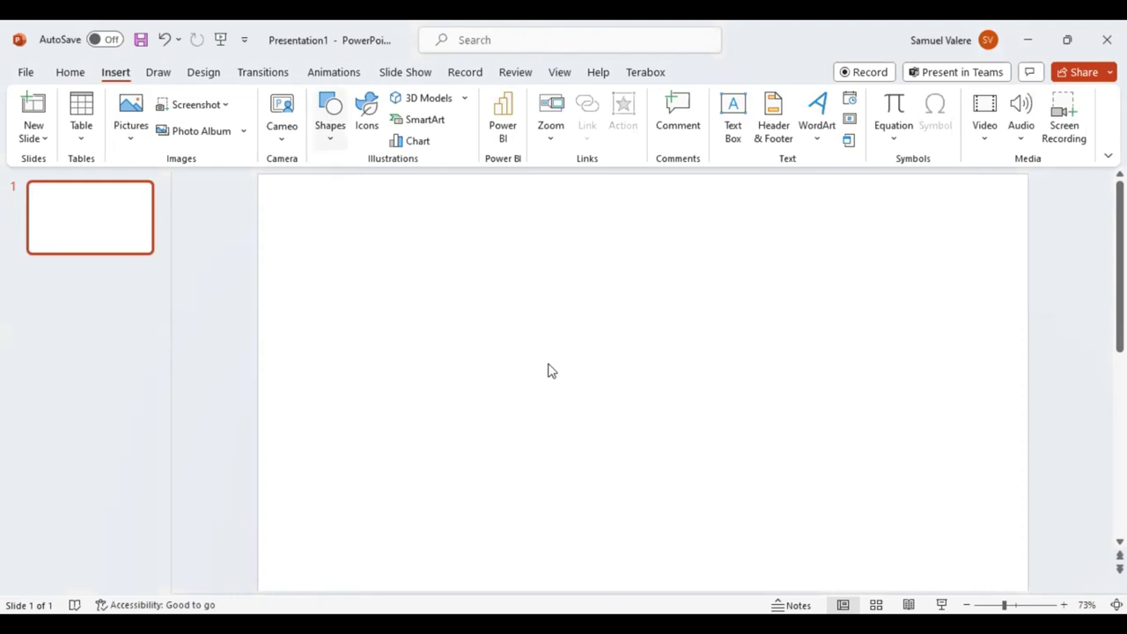
# Draw a text box on the slide containing the letter A.
pyautogui.moveTo(371, 262); pyautogui.dragTo(548, 367)
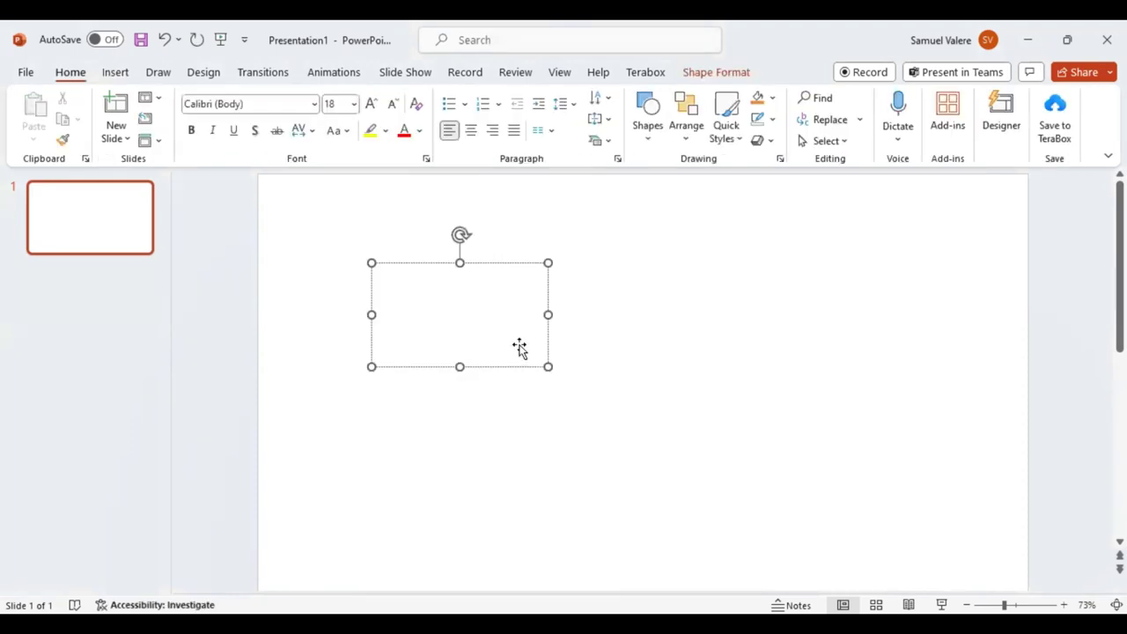
pyautogui.write('A')
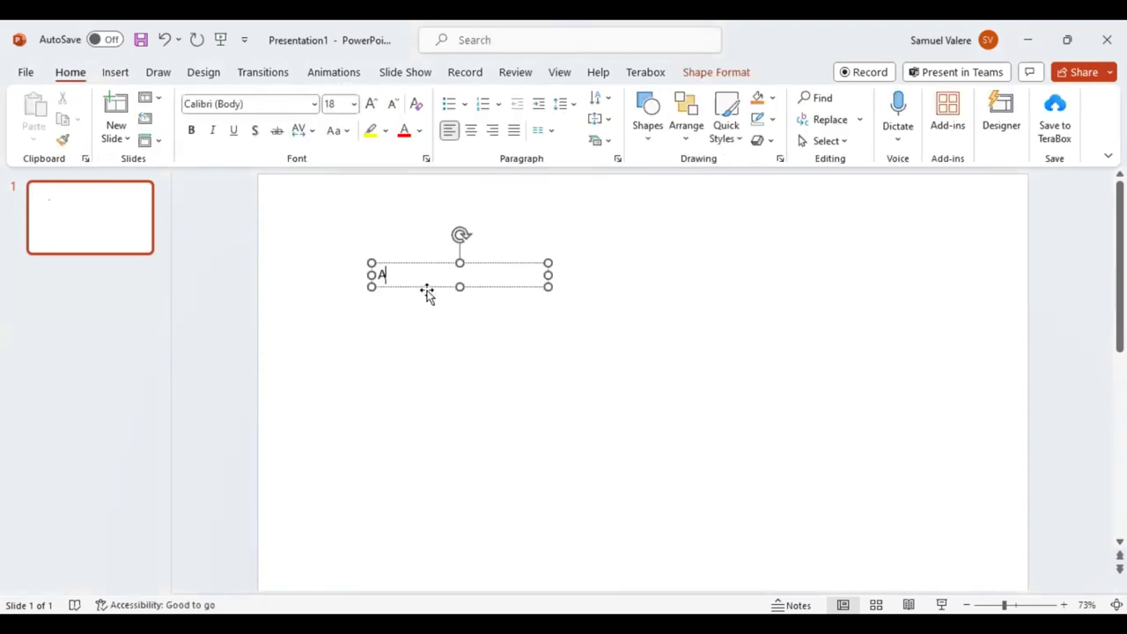
pyautogui.moveTo(426, 294); pyautogui.dragTo(651, 335)
pyautogui.click(684, 337)
pyautogui.hotkey('ctrl', 'y')
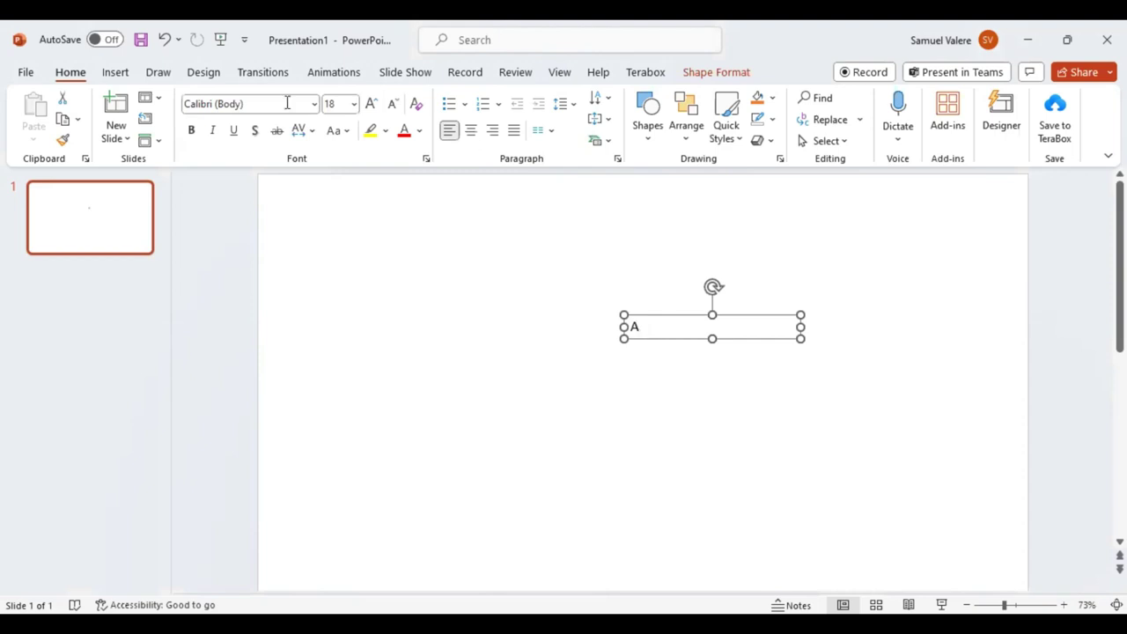
# Centre the A in its box, set it to 280-point Century Gothic, and centre it on the slide.
pyautogui.hotkey('ctrl', 'e')
pyautogui.click(338, 103)
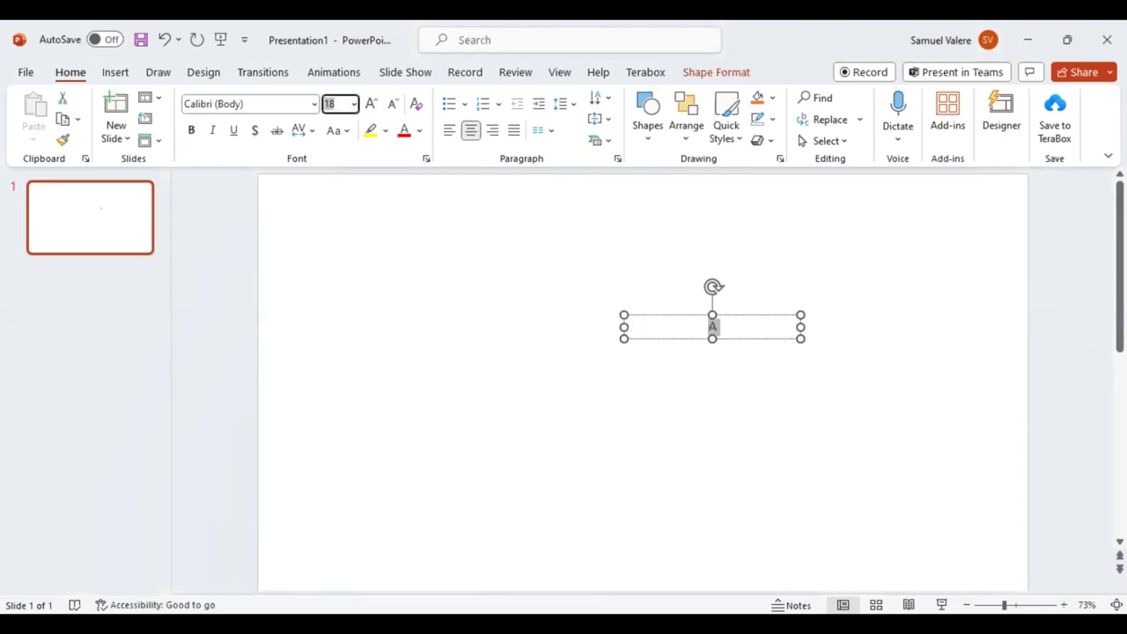
pyautogui.write('280')
pyautogui.press('Return')
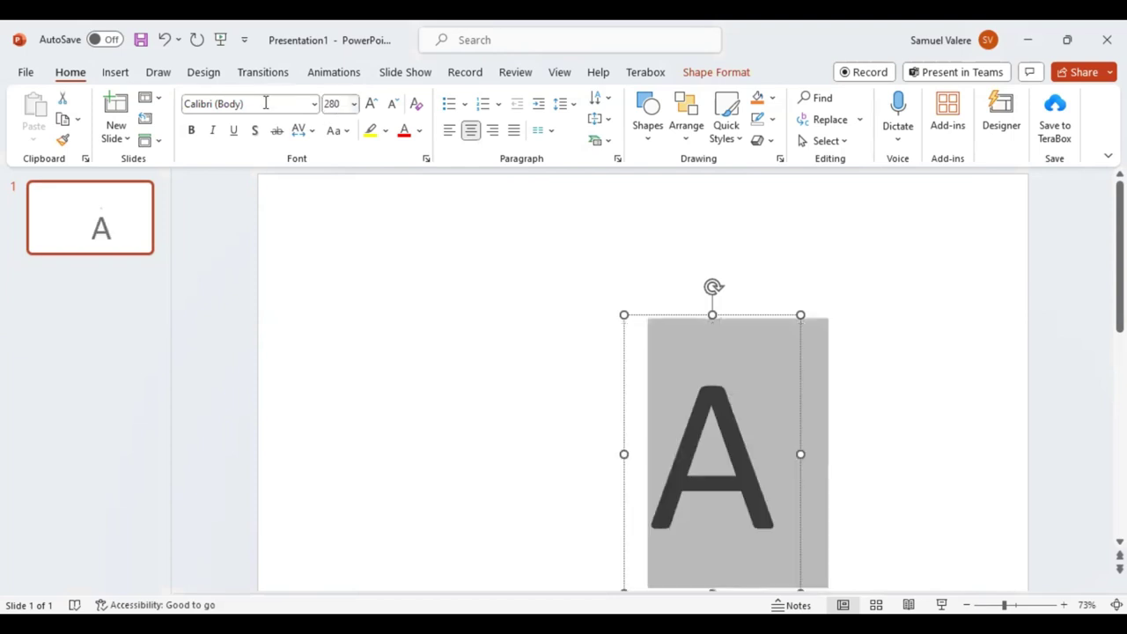
pyautogui.click(265, 103)
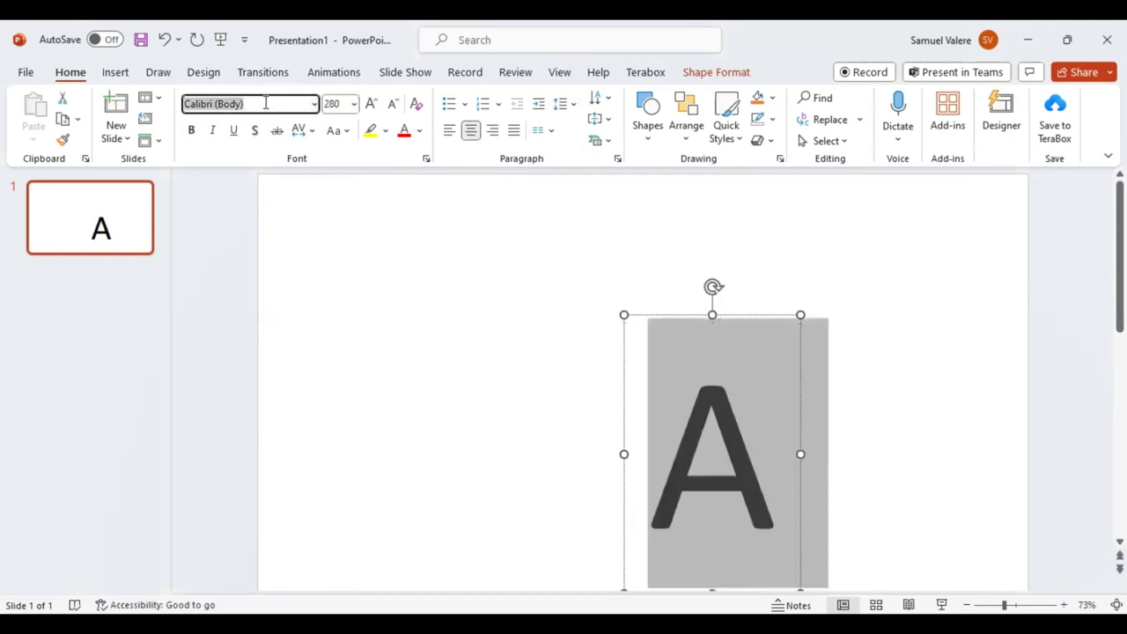
pyautogui.write('Cen')
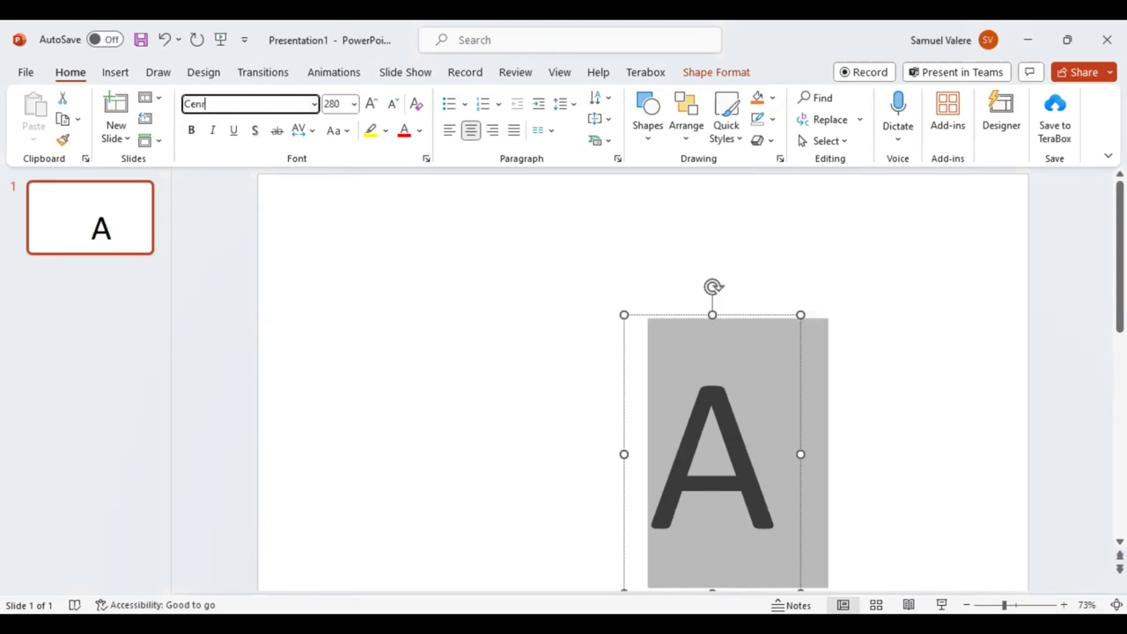
pyautogui.write('tur')
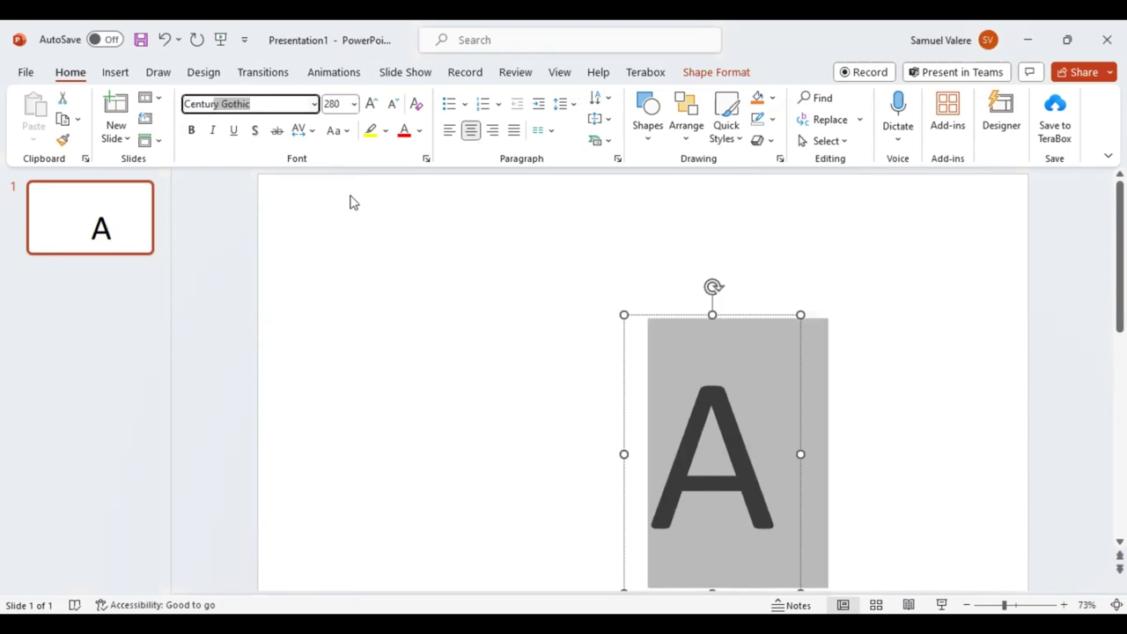
pyautogui.press('Return')
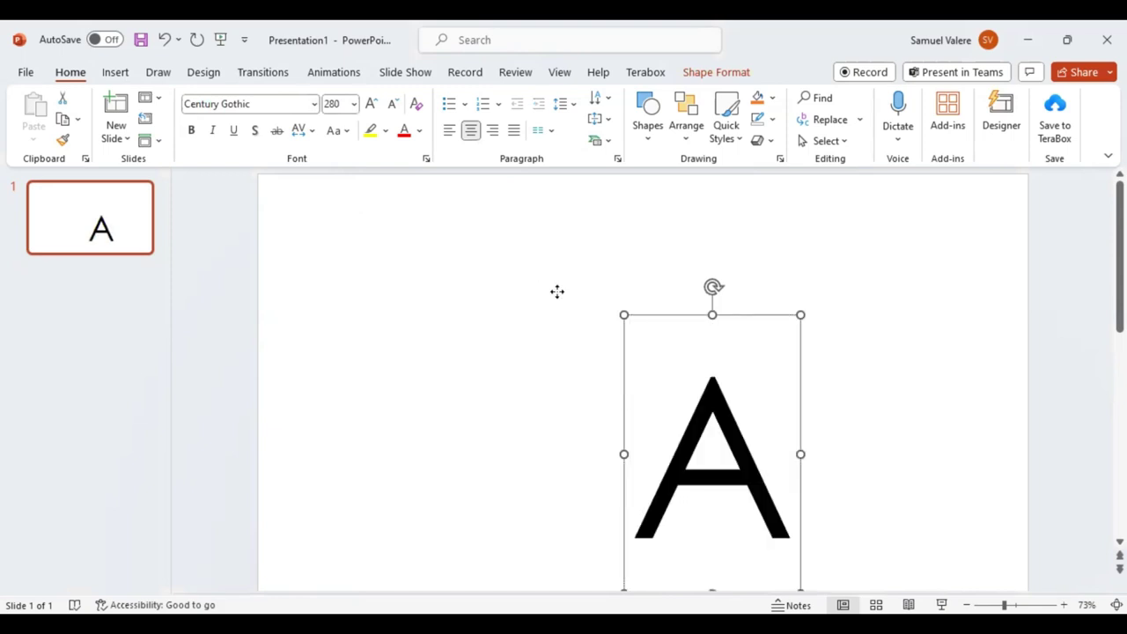
pyautogui.moveTo(556, 291); pyautogui.dragTo(562, 300)
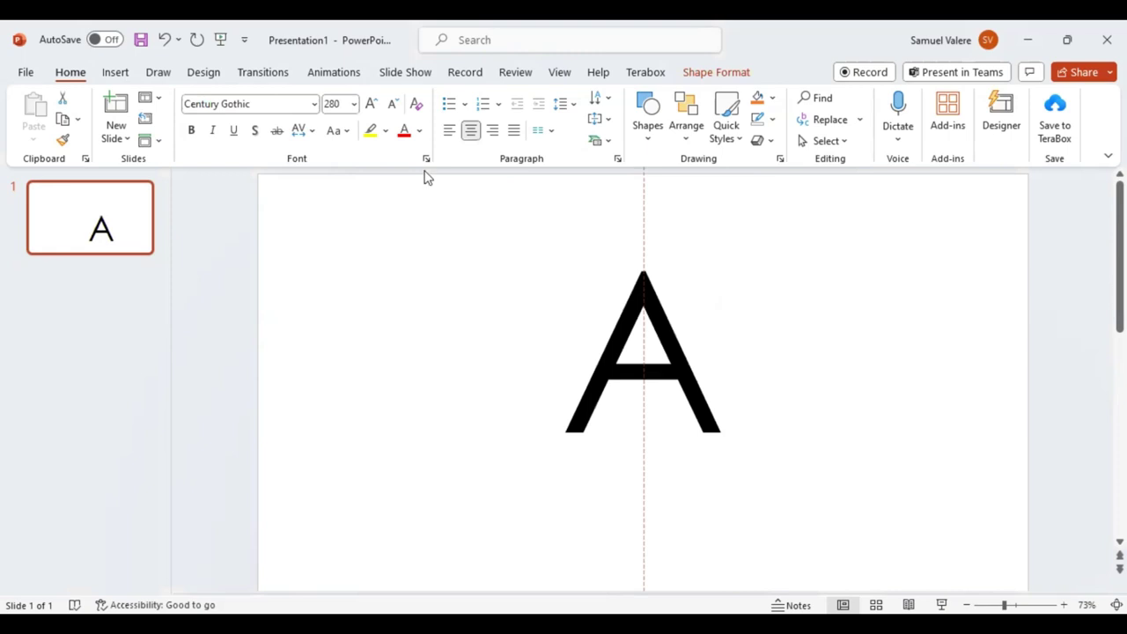
# Draw a blue parallelogram shape beside the letter A.
pyautogui.click(116, 72)
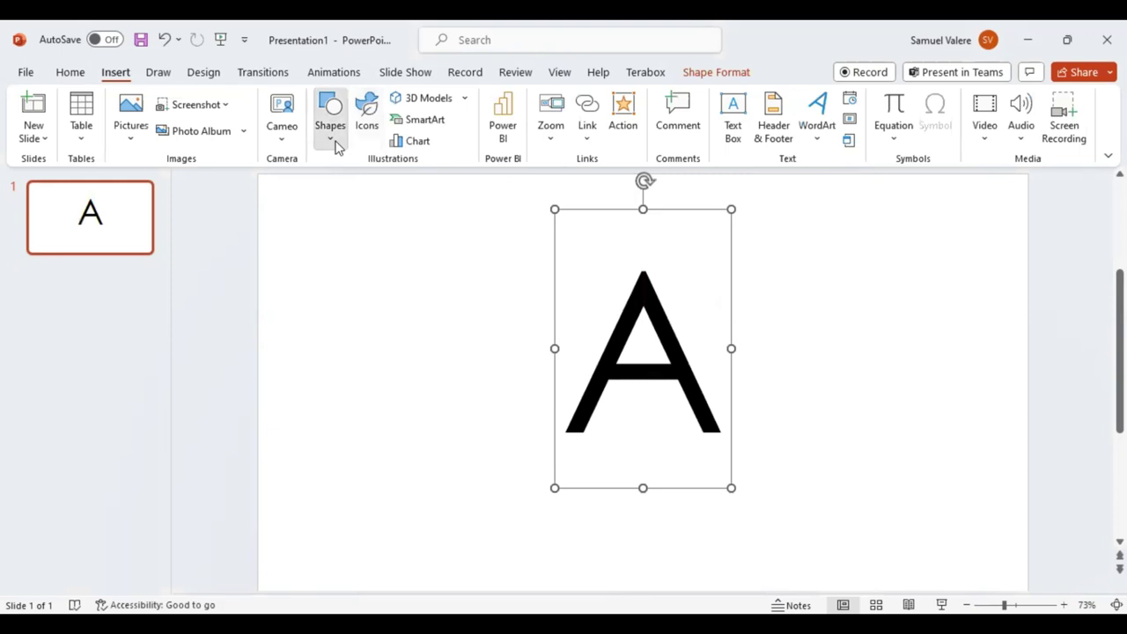
pyautogui.click(337, 148)
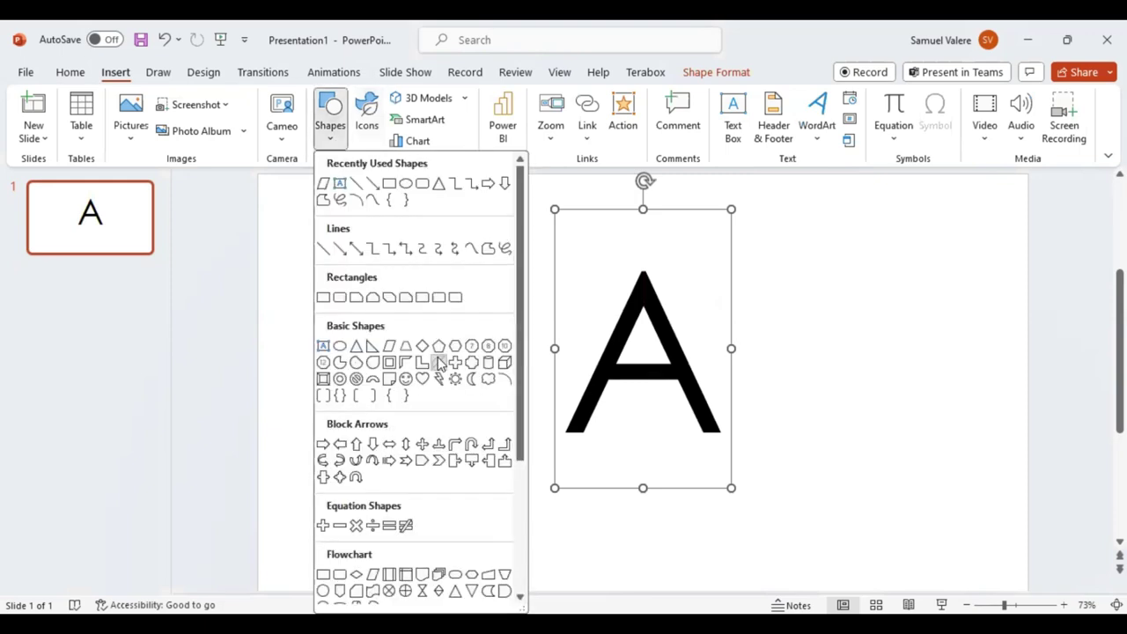
pyautogui.click(440, 364)
pyautogui.moveTo(687, 305)
pyautogui.mouseDown()
pyautogui.moveTo(697, 396)
pyautogui.moveTo(742, 366)
pyautogui.mouseUp()
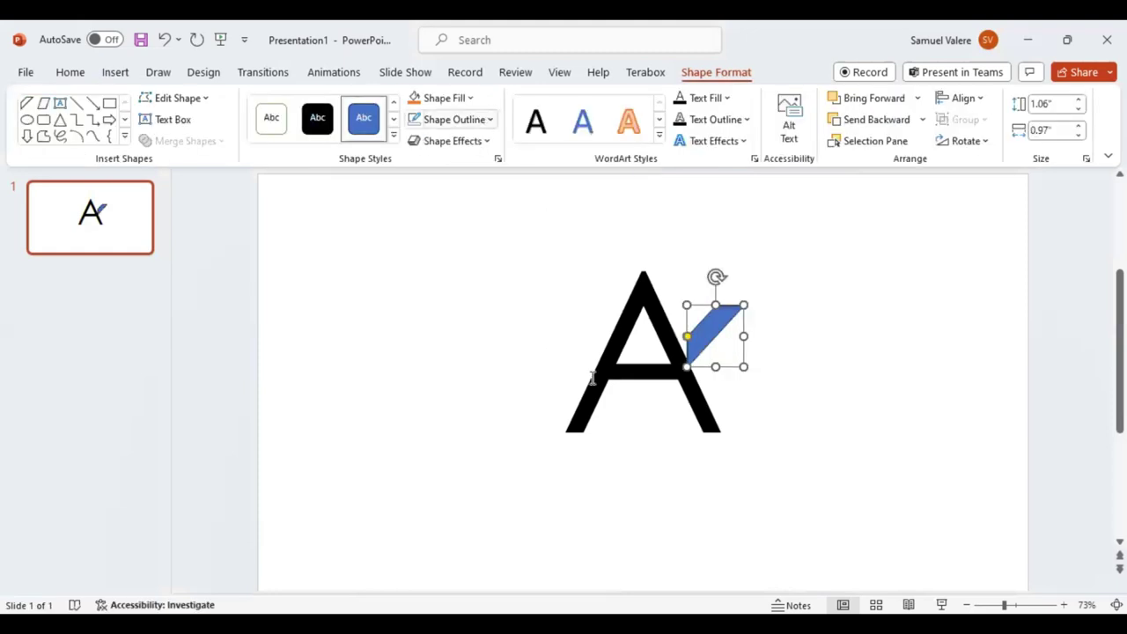
# Move the parallelogram over the A's left stroke and rotate it to match the slant.
pyautogui.moveTo(696, 327); pyautogui.dragTo(636, 366)
pyautogui.moveTo(660, 320)
pyautogui.mouseDown()
pyautogui.moveTo(636, 313)
pyautogui.moveTo(615, 327)
pyautogui.mouseUp()
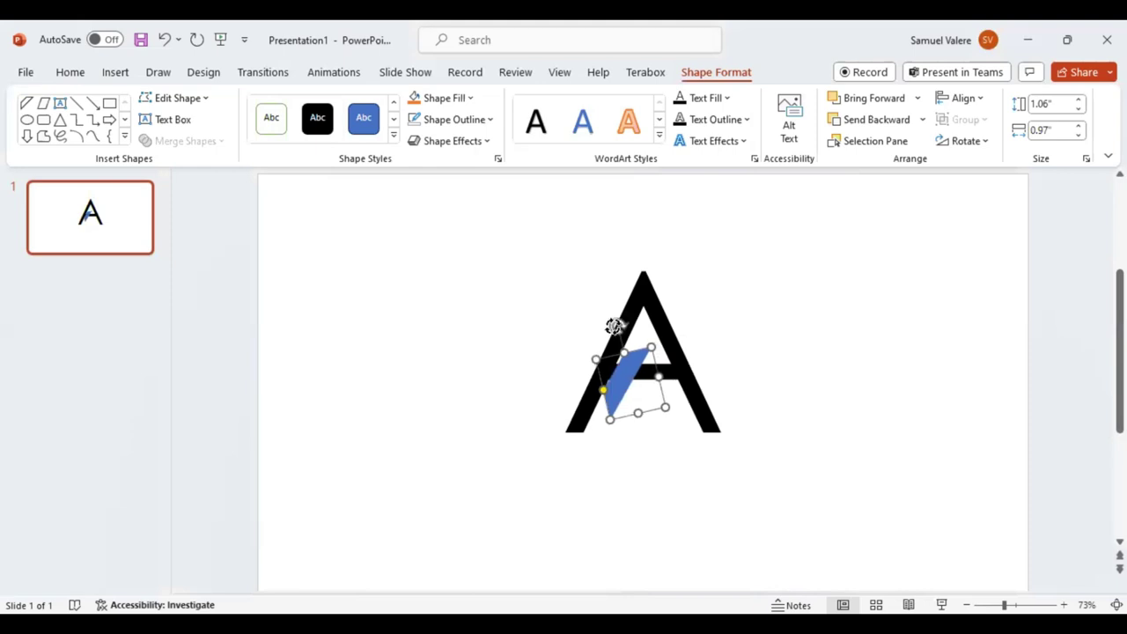
pyautogui.moveTo(614, 327); pyautogui.dragTo(611, 325)
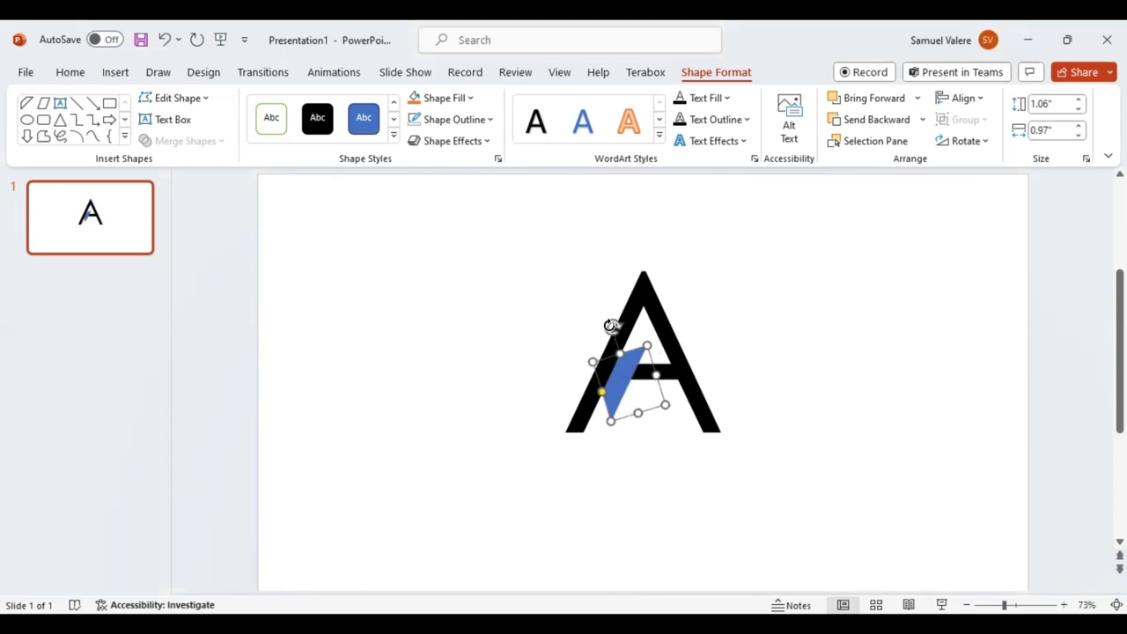
# Duplicate the parallelogram, place the copy right of the A, then select the original with the A.
pyautogui.click(620, 384)
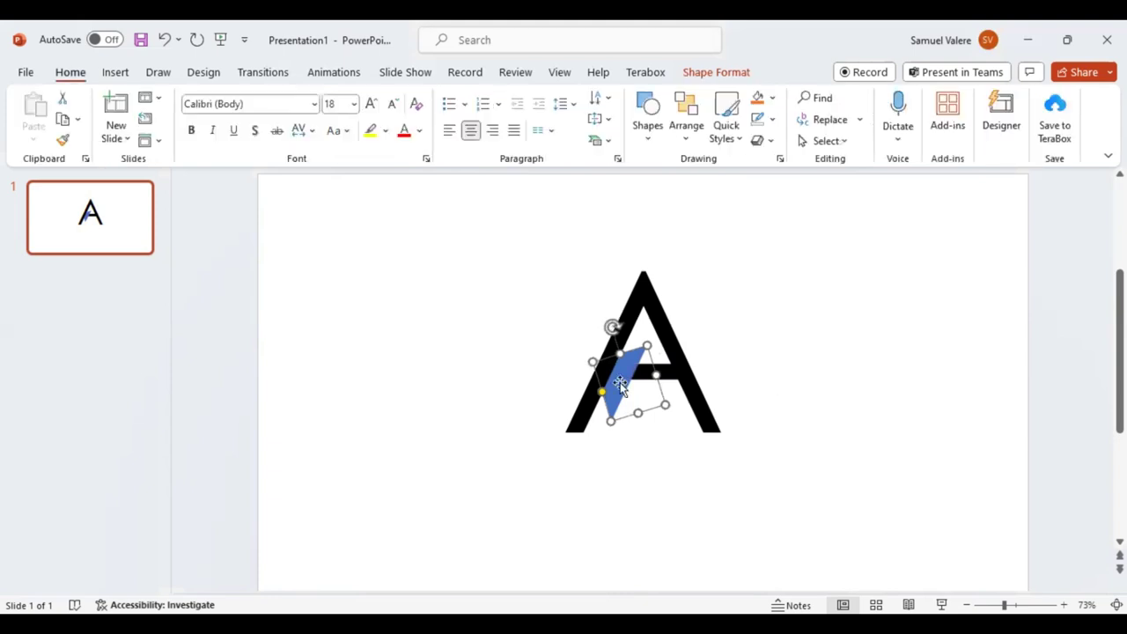
pyautogui.hotkey('ctrl', 'd')
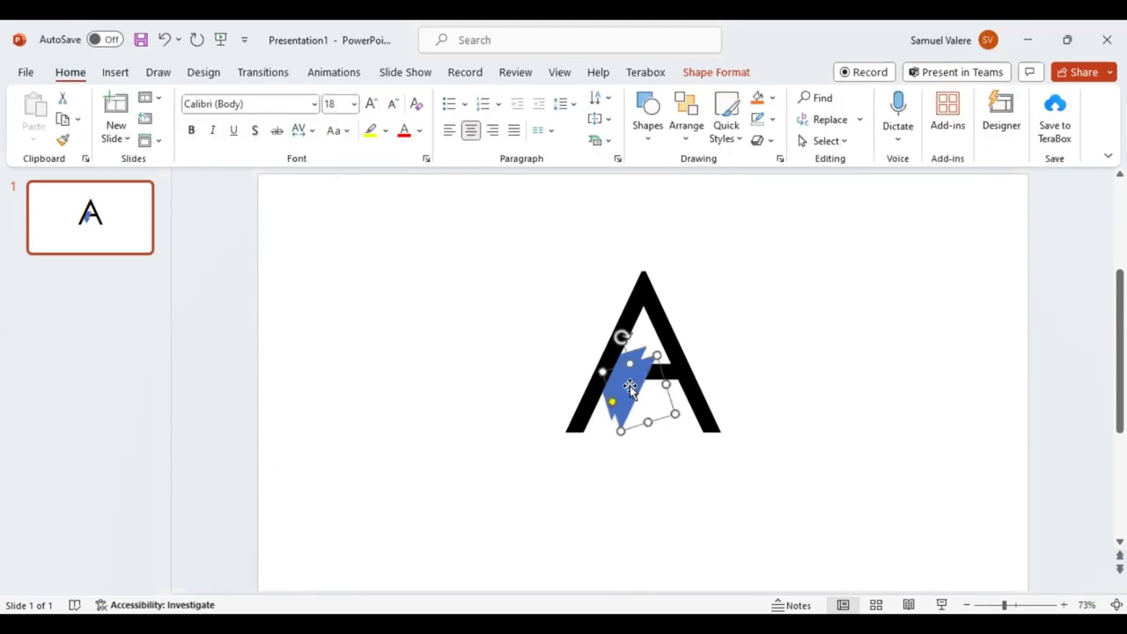
pyautogui.moveTo(629, 388); pyautogui.dragTo(795, 417)
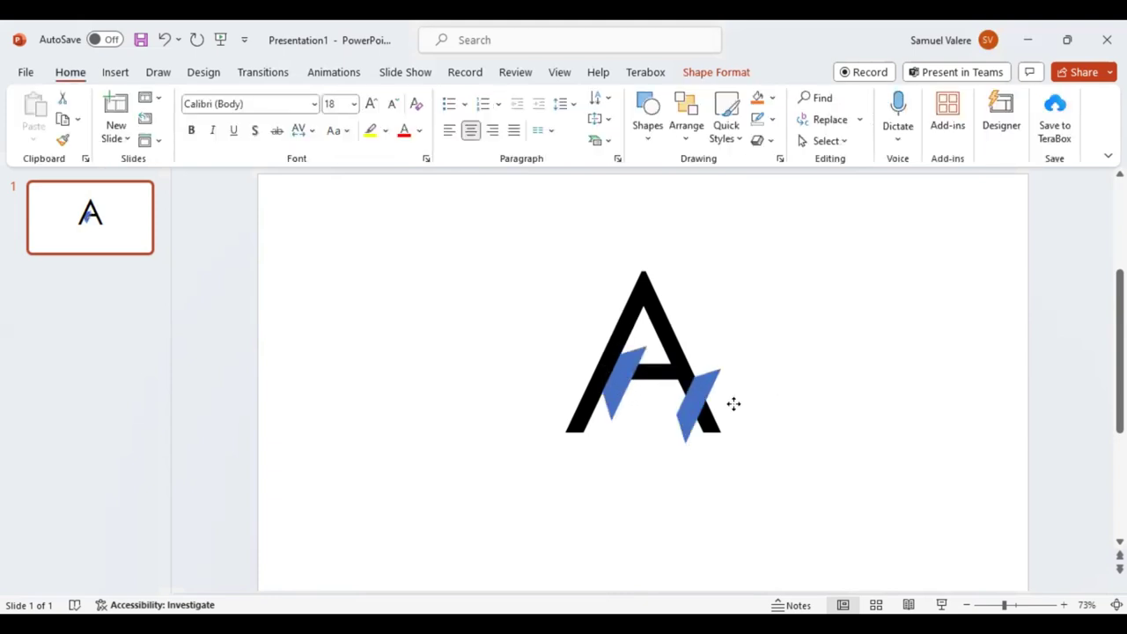
pyautogui.click(622, 380)
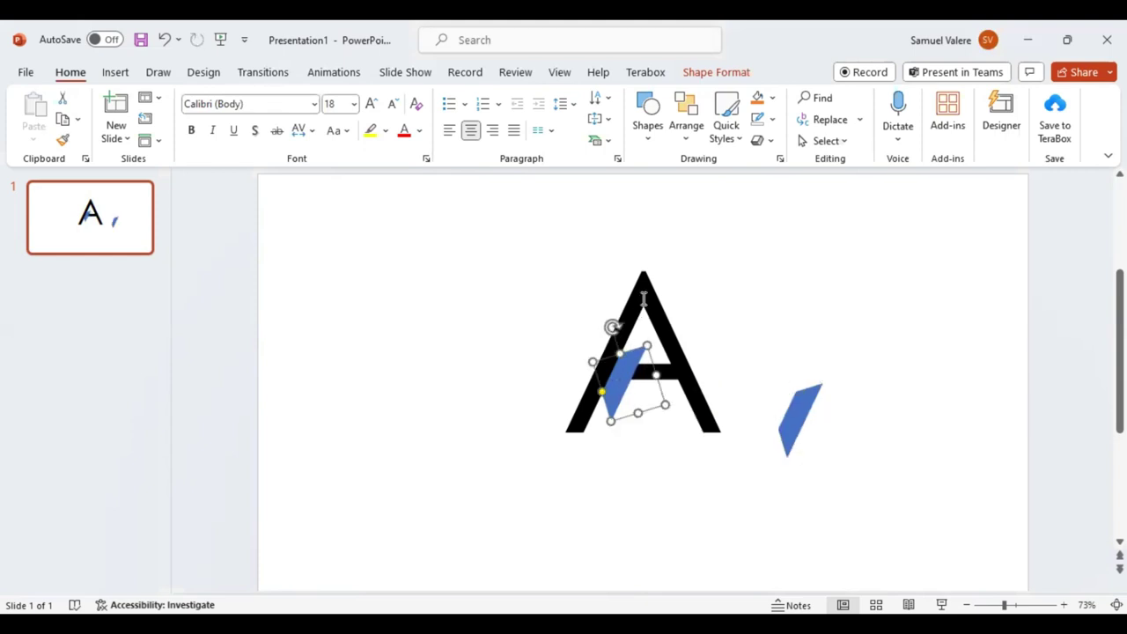
pyautogui.keyDown('shift'); pyautogui.click(644, 300); pyautogui.keyUp('shift')
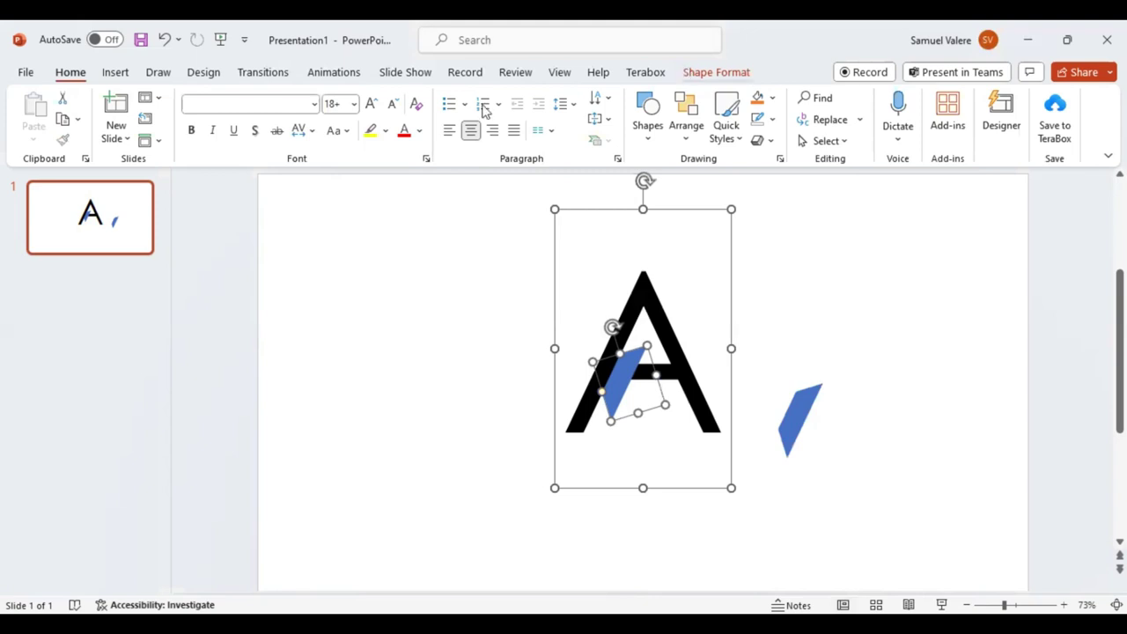
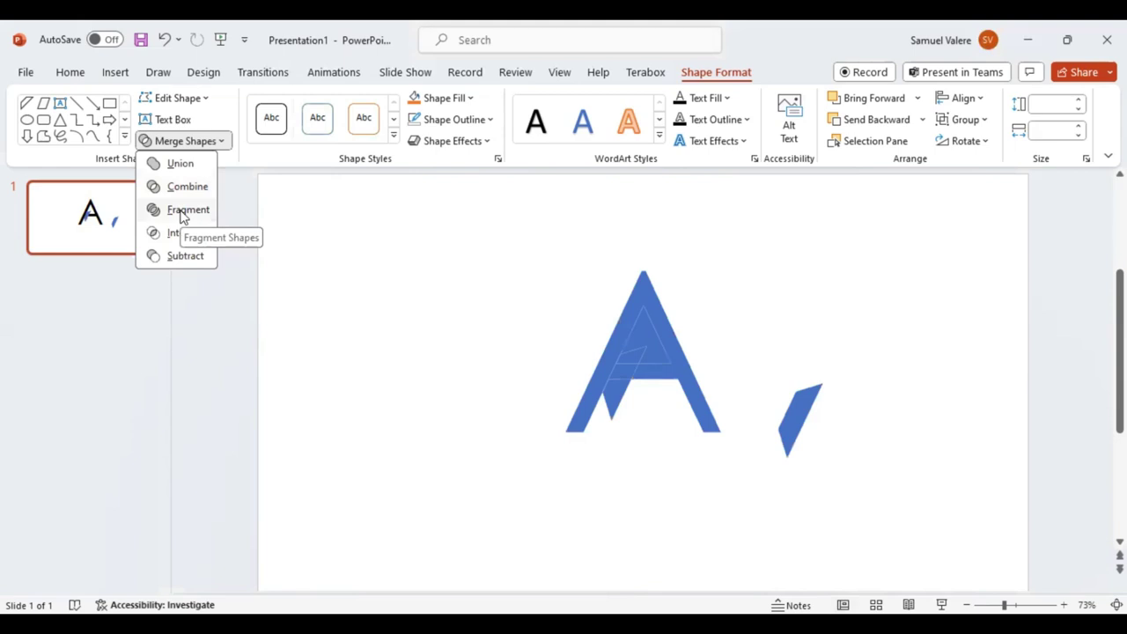
# Fragment the blue A with the slanted shape, then delete its inner triangle and the small left-leg fragment.
pyautogui.click(643, 339)
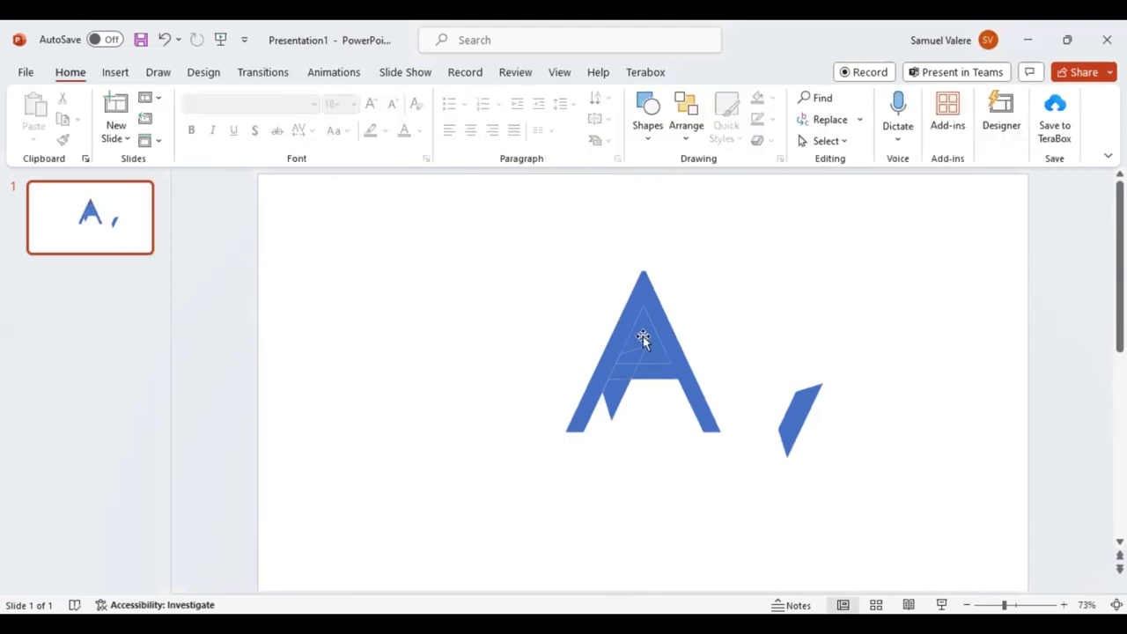
pyautogui.click(632, 361)
pyautogui.press('Delete')
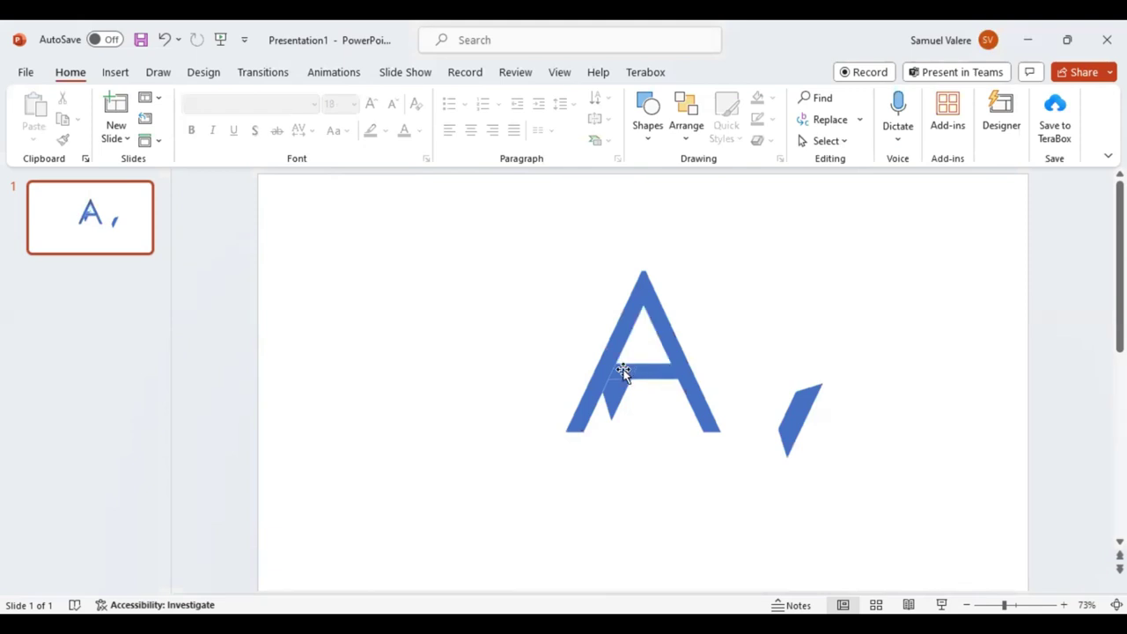
pyautogui.click(623, 384)
pyautogui.press('Delete')
# Move the slanted accent shape into the A's crossbar area and rotate it.
pyautogui.click(793, 419)
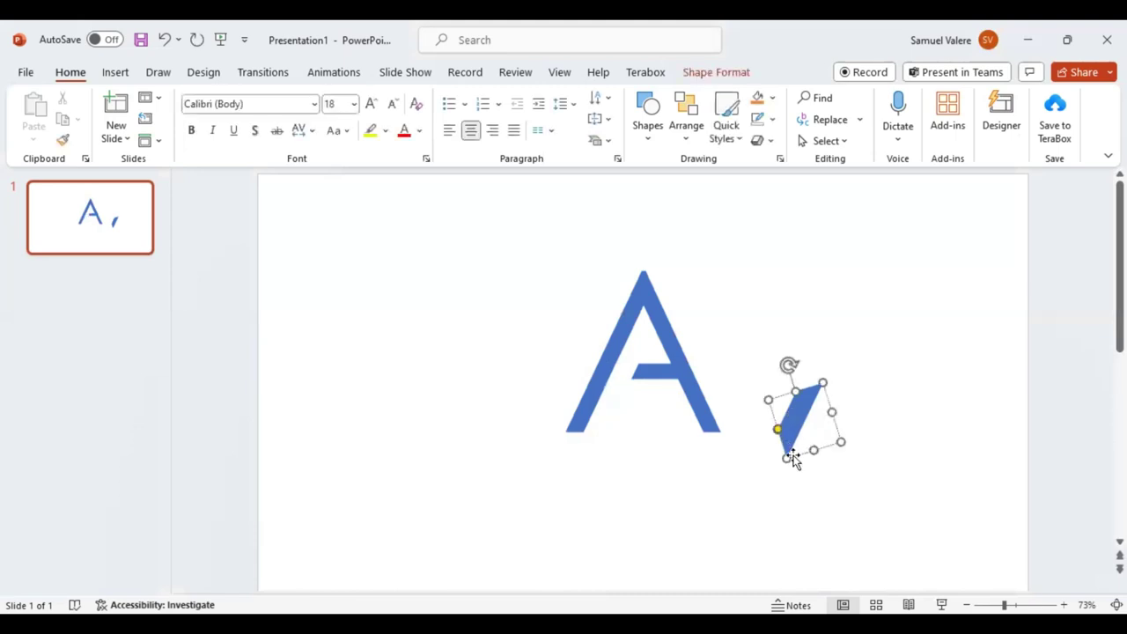
pyautogui.moveTo(797, 421); pyautogui.dragTo(635, 381)
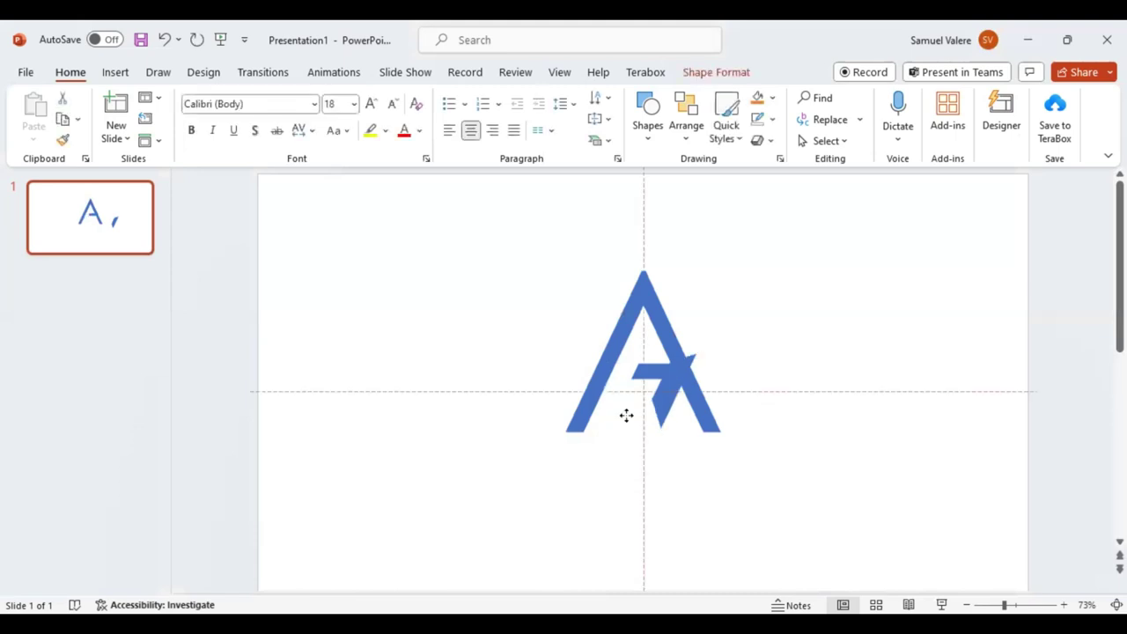
pyautogui.moveTo(628, 327); pyautogui.dragTo(689, 397)
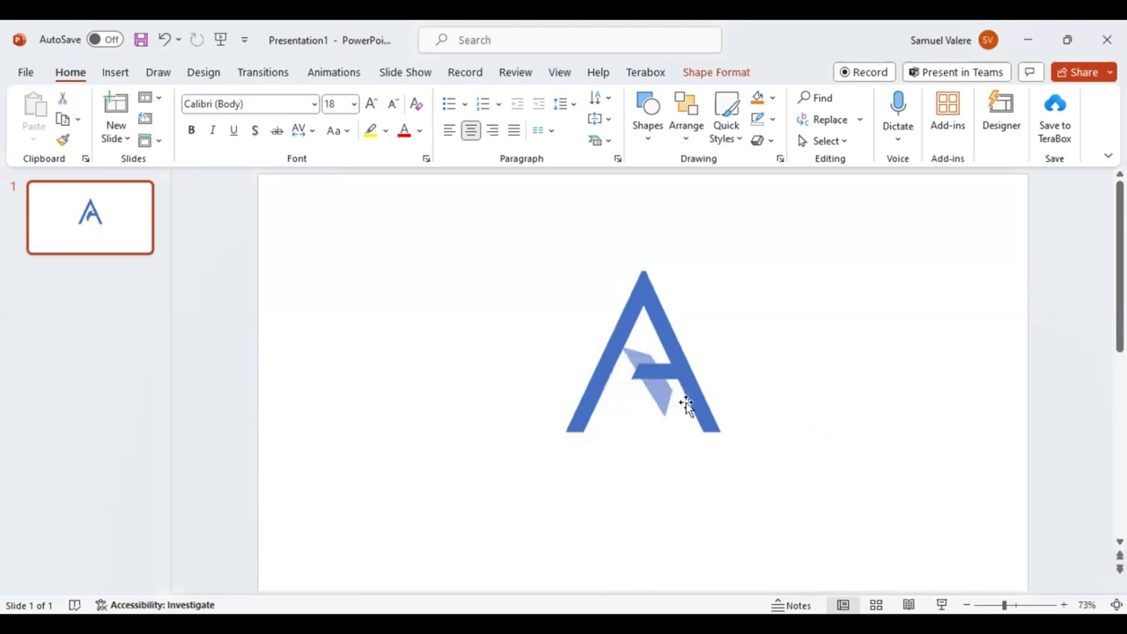
pyautogui.moveTo(689, 397); pyautogui.dragTo(686, 394)
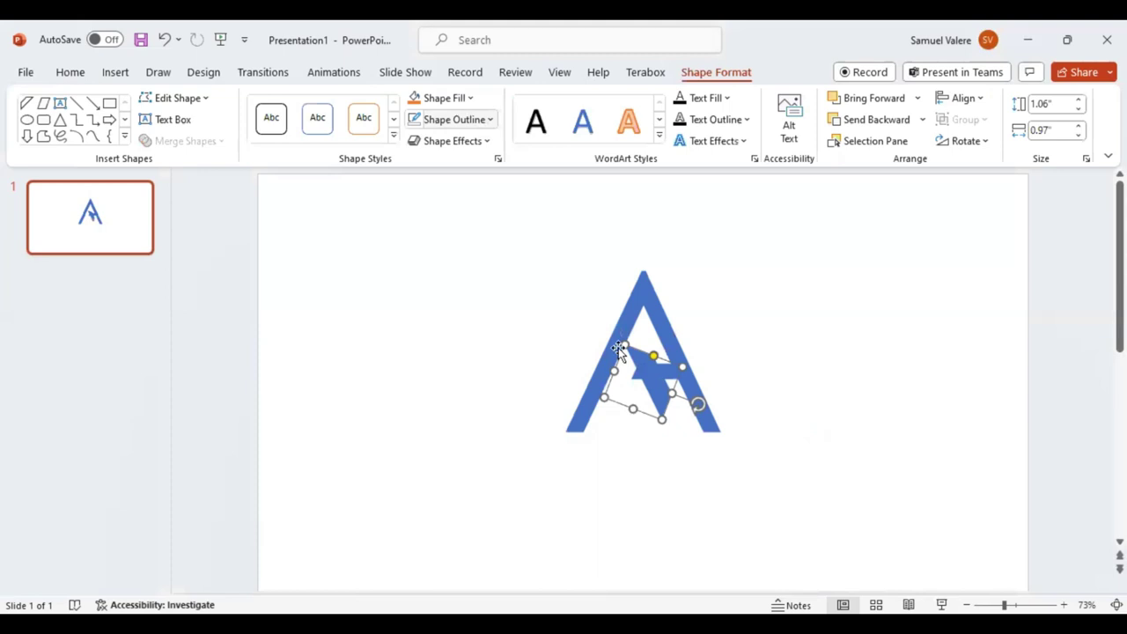
# Fine-tune the black shape's position and rotation, then select it together with the blue A.
pyautogui.moveTo(647, 394); pyautogui.dragTo(667, 396)
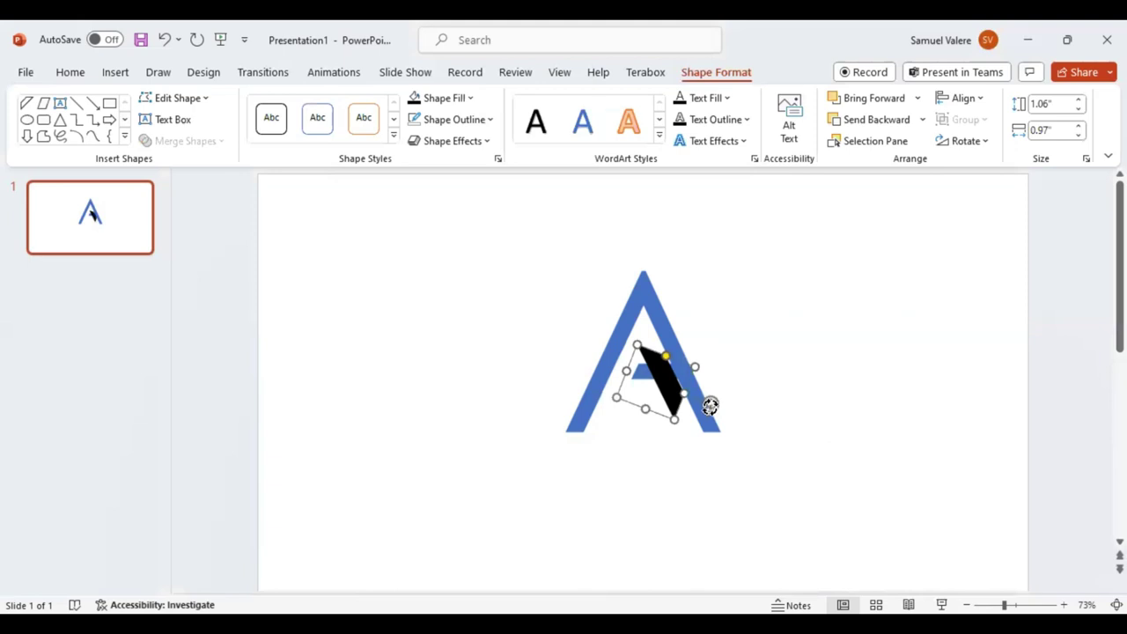
pyautogui.moveTo(709, 405); pyautogui.dragTo(711, 406)
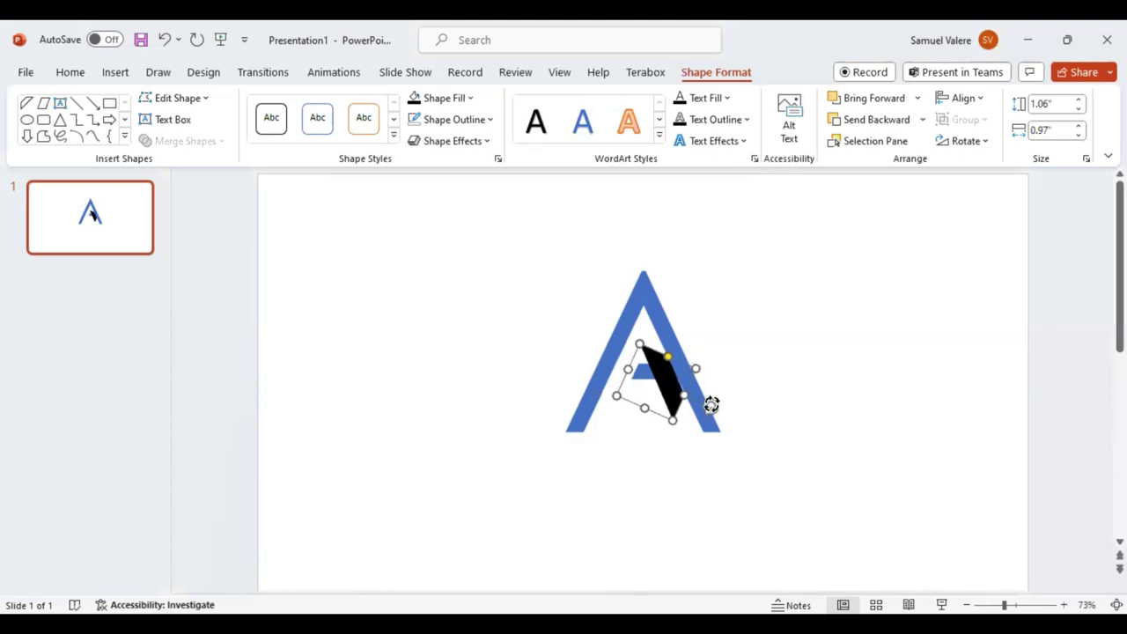
pyautogui.moveTo(710, 405); pyautogui.dragTo(711, 405)
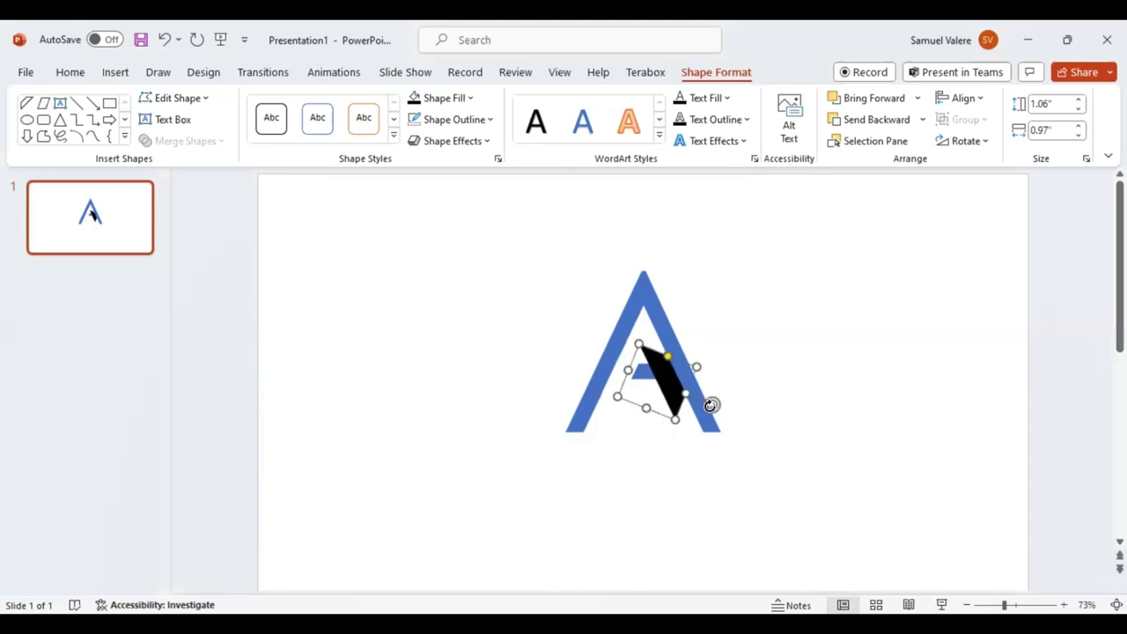
pyautogui.click(727, 376)
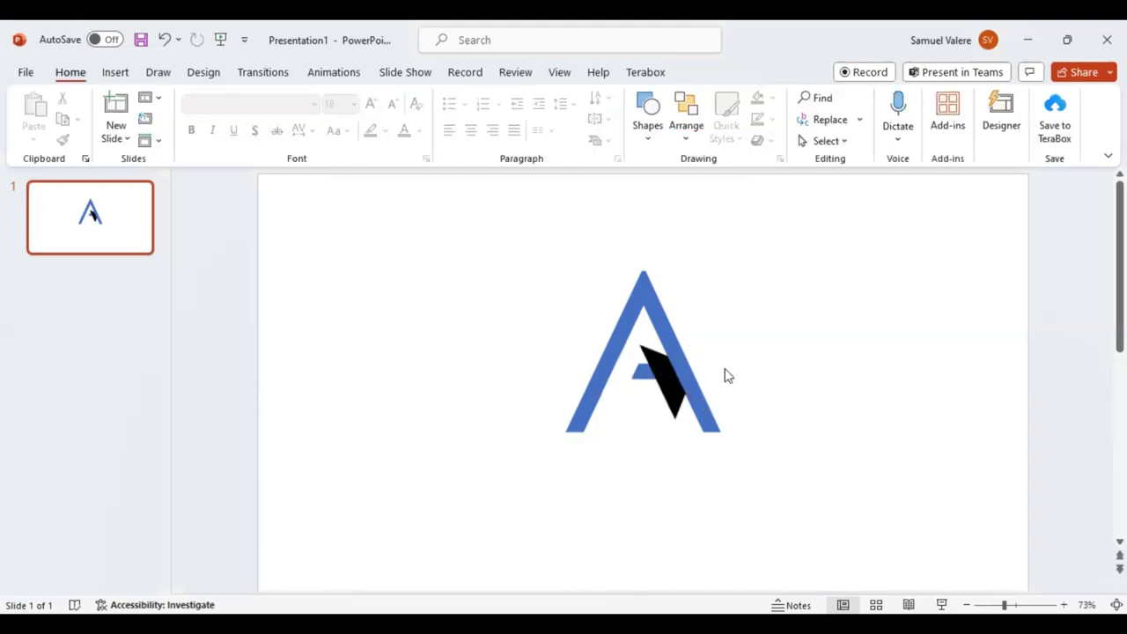
pyautogui.click(671, 368)
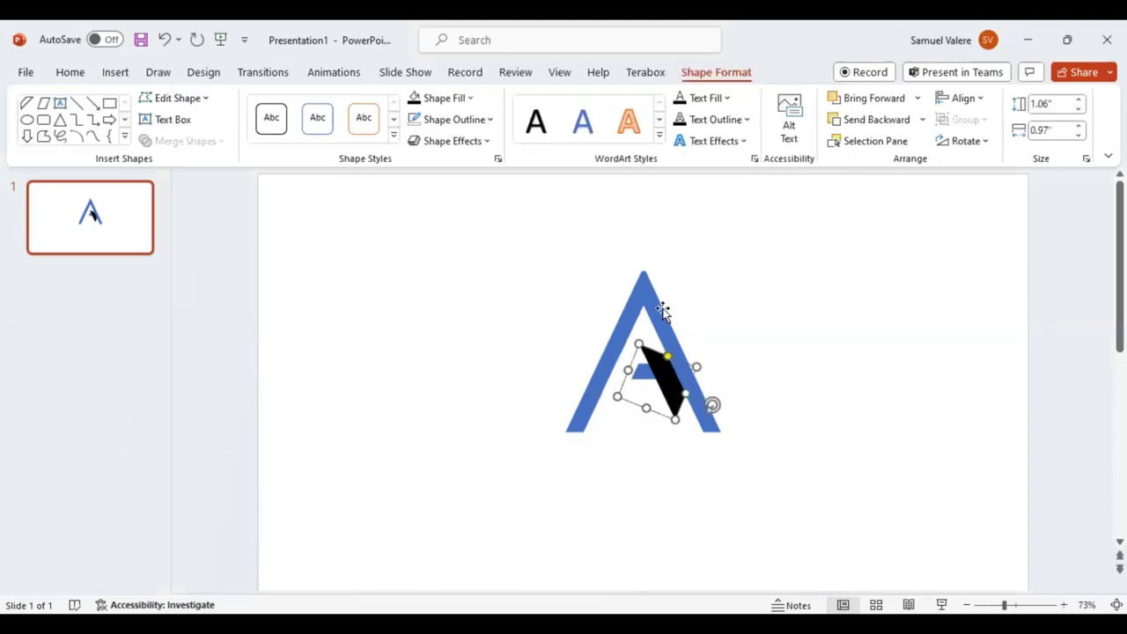
pyautogui.keyDown('shift'); pyautogui.click(655, 310); pyautogui.keyUp('shift')
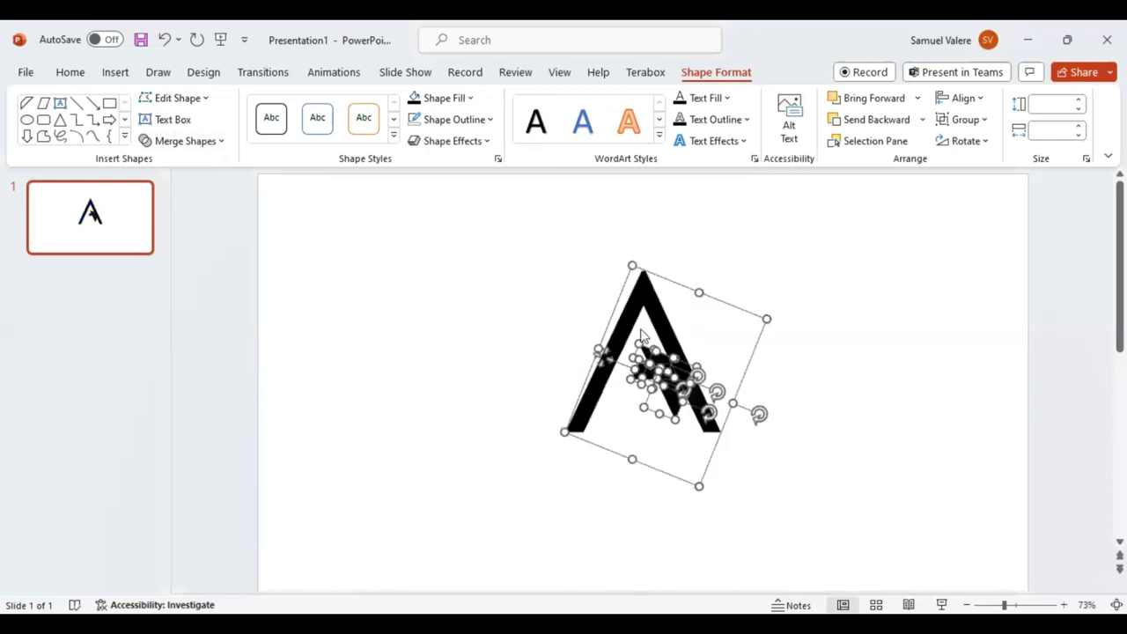
# Delete the lower-right piece, crossbar bar, upper wedge and inner triangle, leaving a black Λ.
pyautogui.click(851, 291)
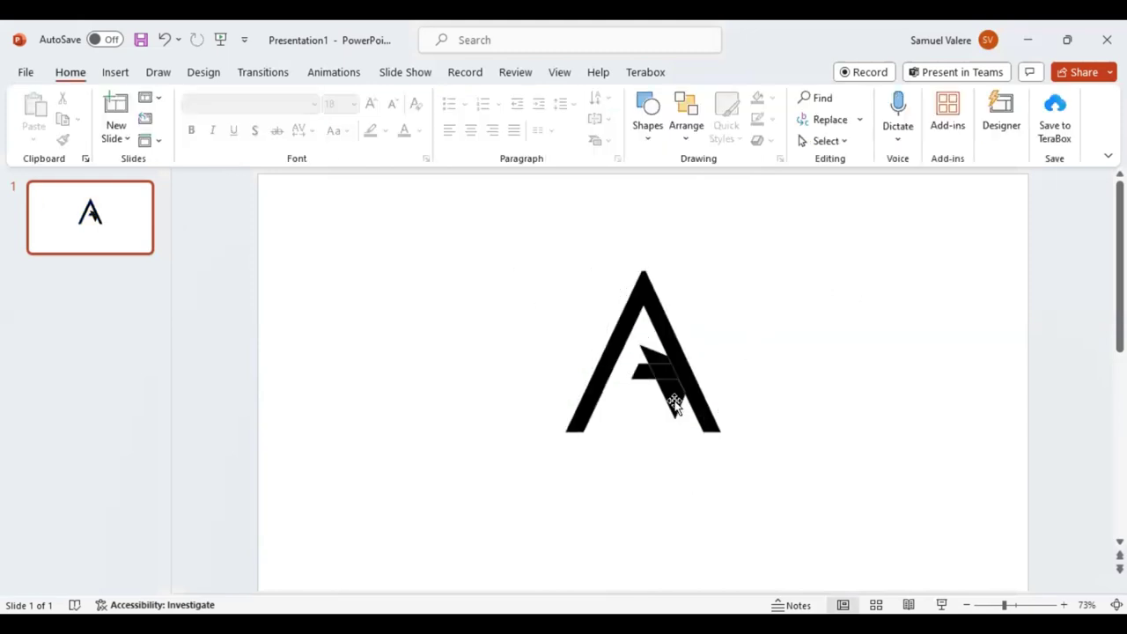
pyautogui.click(675, 403)
pyautogui.press('Delete')
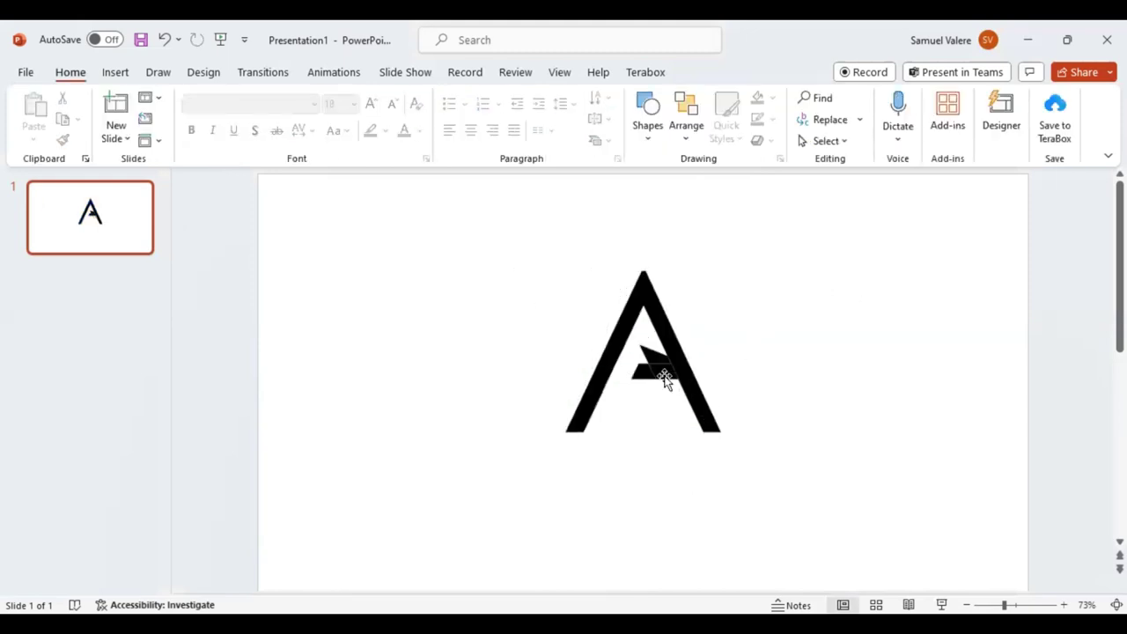
pyautogui.click(666, 377)
pyautogui.press('Delete')
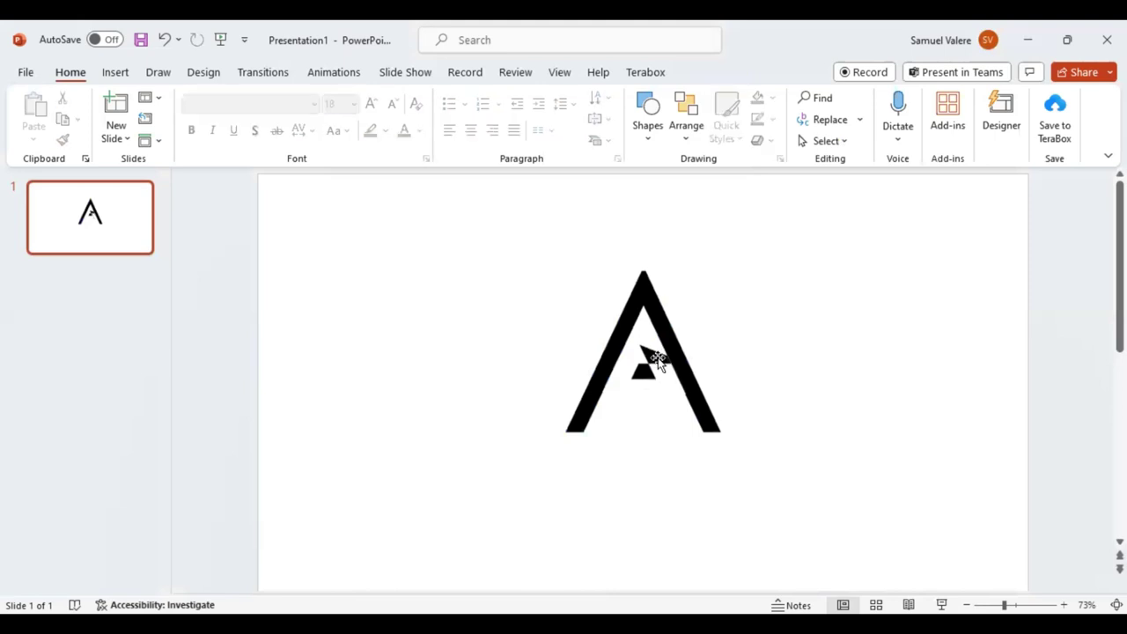
pyautogui.click(658, 357)
pyautogui.press('Delete')
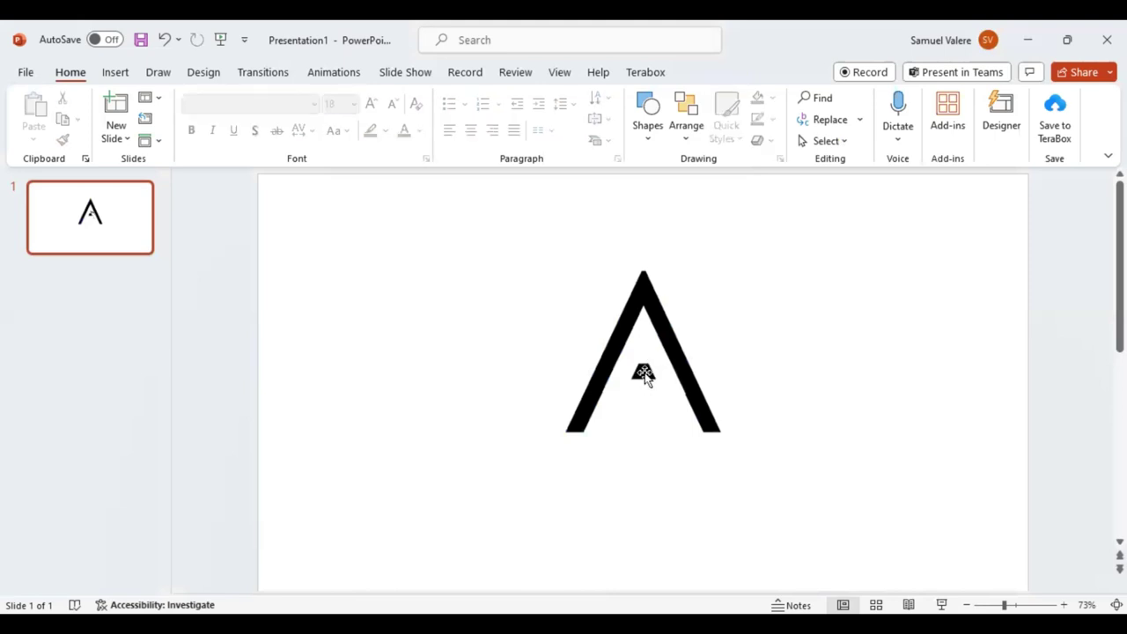
pyautogui.click(644, 372)
pyautogui.press('Delete')
# Undo the accidental nudge of the Λ chevron and duplicate it with Ctrl+D.
pyautogui.moveTo(640, 340); pyautogui.dragTo(631, 339)
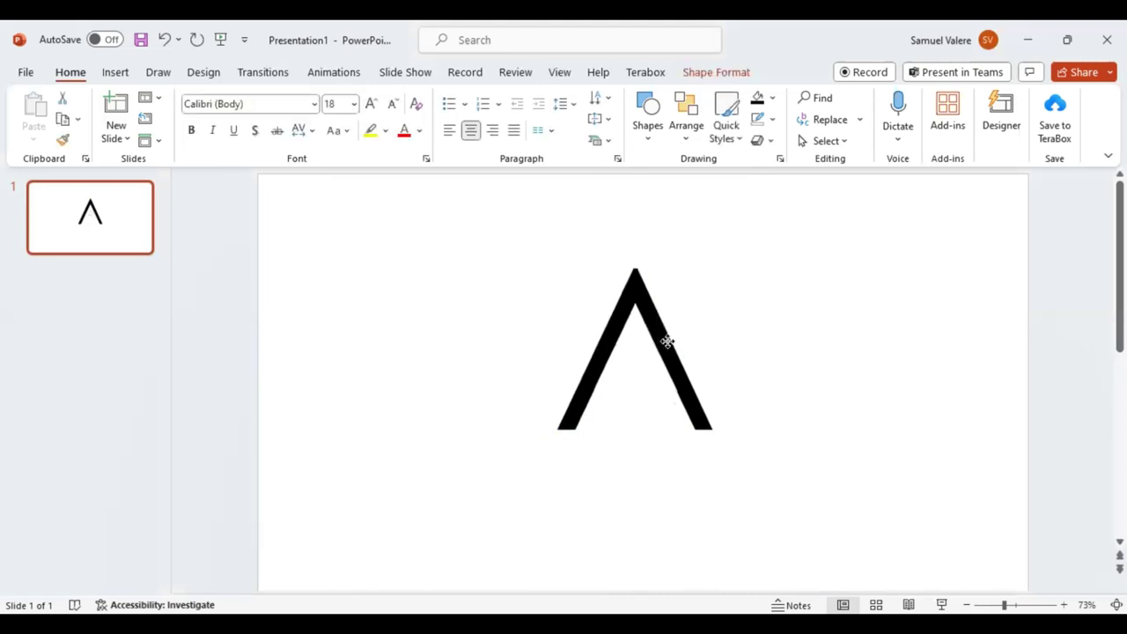
pyautogui.hotkey('ctrl', 'z')
pyautogui.click(668, 343)
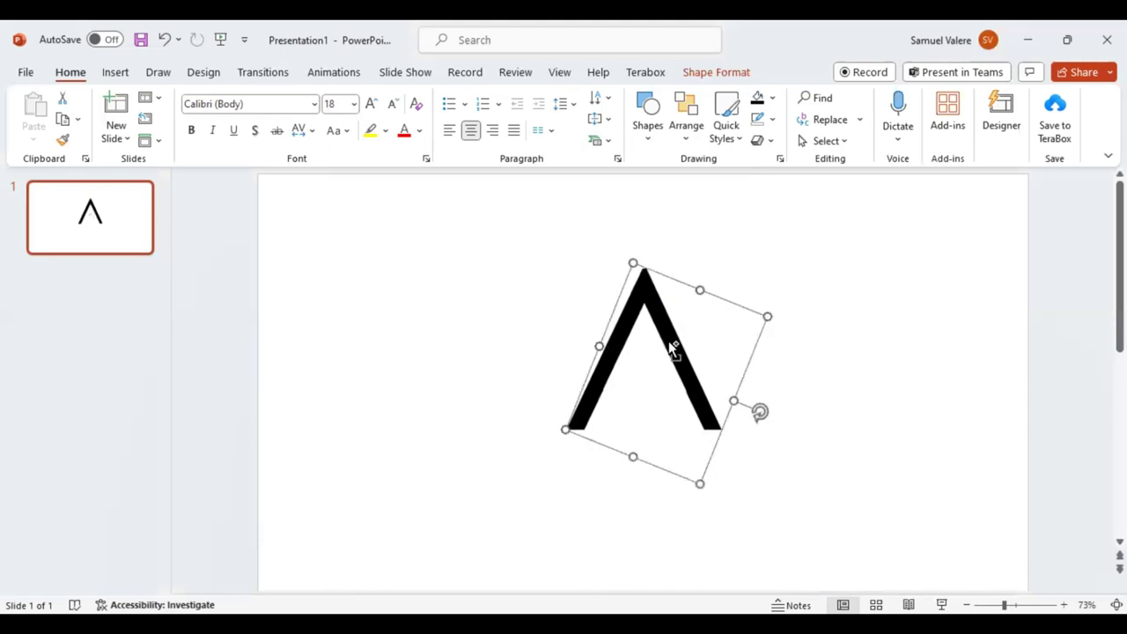
pyautogui.hotkey('ctrl', 'd')
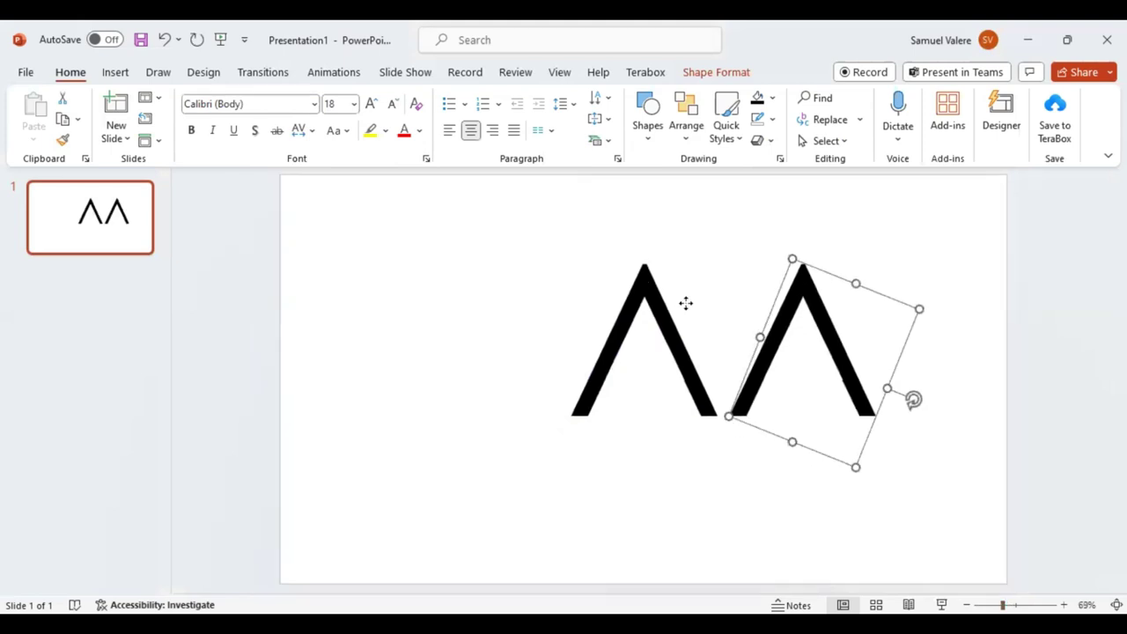
# Rotate the copied chevron so it crosses the upright Λ, then select both chevrons.
pyautogui.moveTo(804, 297); pyautogui.dragTo(702, 314)
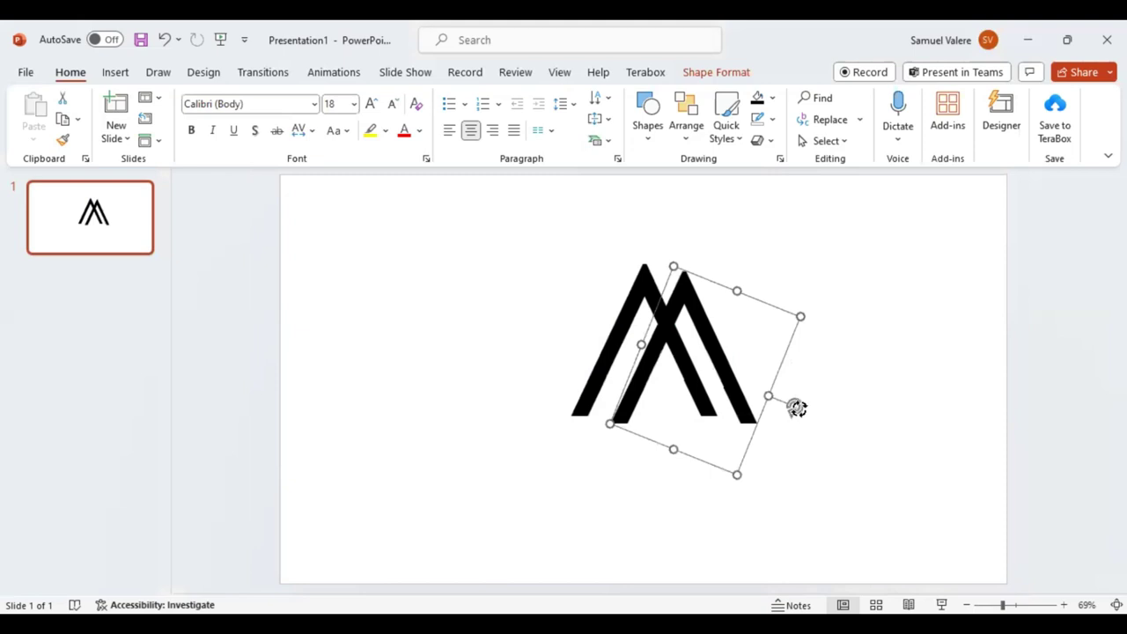
pyautogui.moveTo(799, 409)
pyautogui.mouseDown()
pyautogui.moveTo(740, 331)
pyautogui.moveTo(658, 356)
pyautogui.mouseUp()
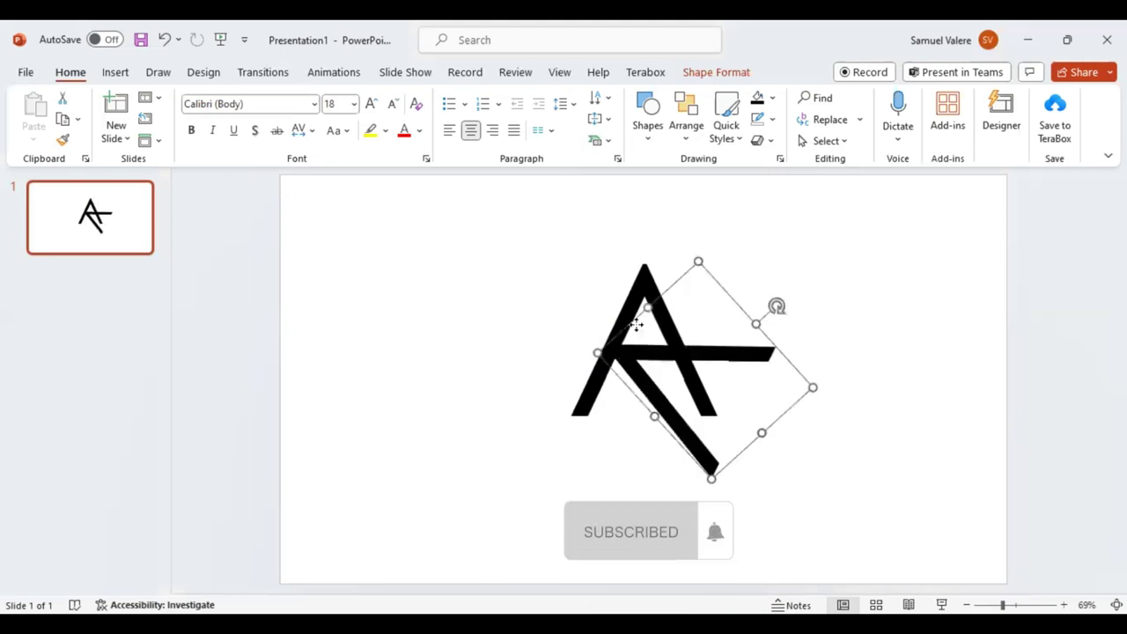
pyautogui.moveTo(629, 321); pyautogui.dragTo(619, 320)
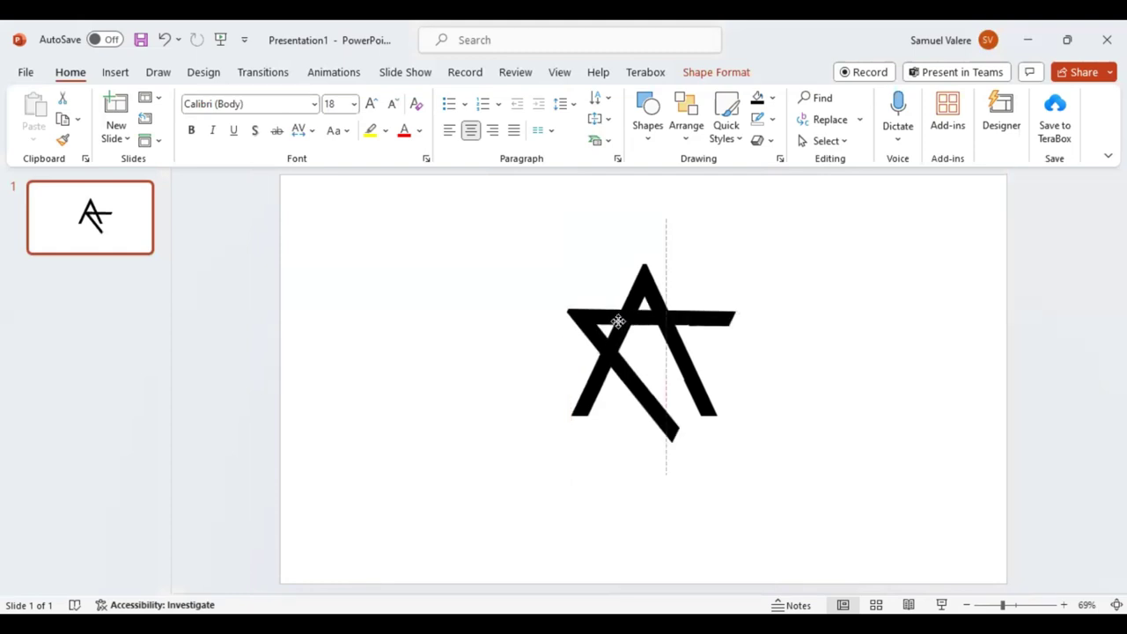
pyautogui.moveTo(618, 320); pyautogui.dragTo(614, 324)
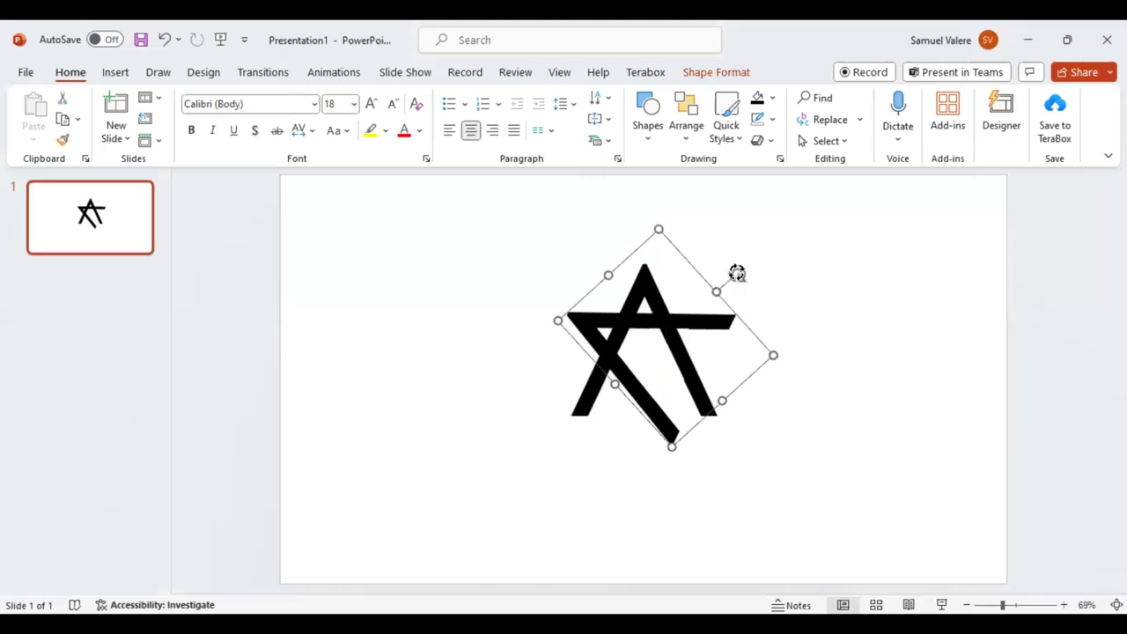
pyautogui.moveTo(737, 274); pyautogui.dragTo(743, 285)
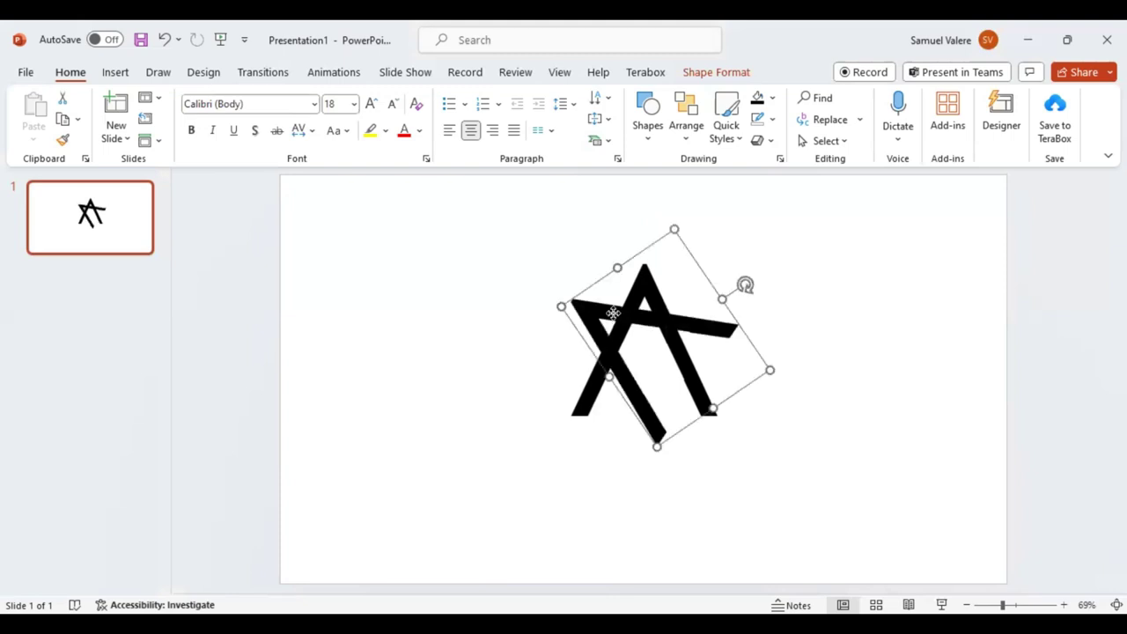
pyautogui.moveTo(613, 313); pyautogui.dragTo(610, 316)
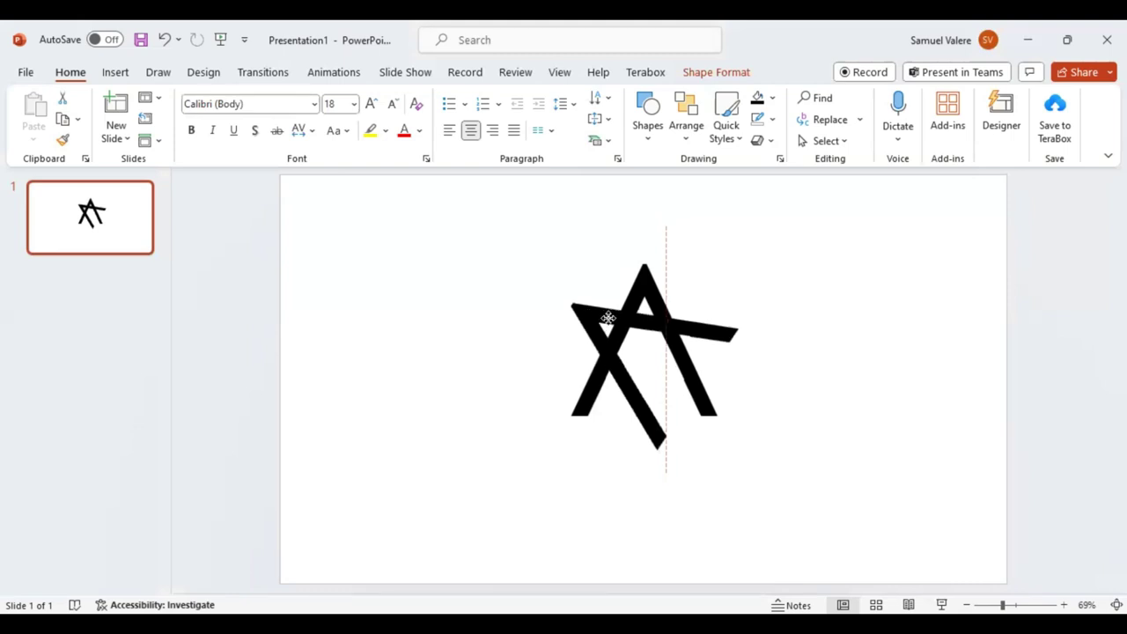
pyautogui.moveTo(610, 316); pyautogui.dragTo(612, 321)
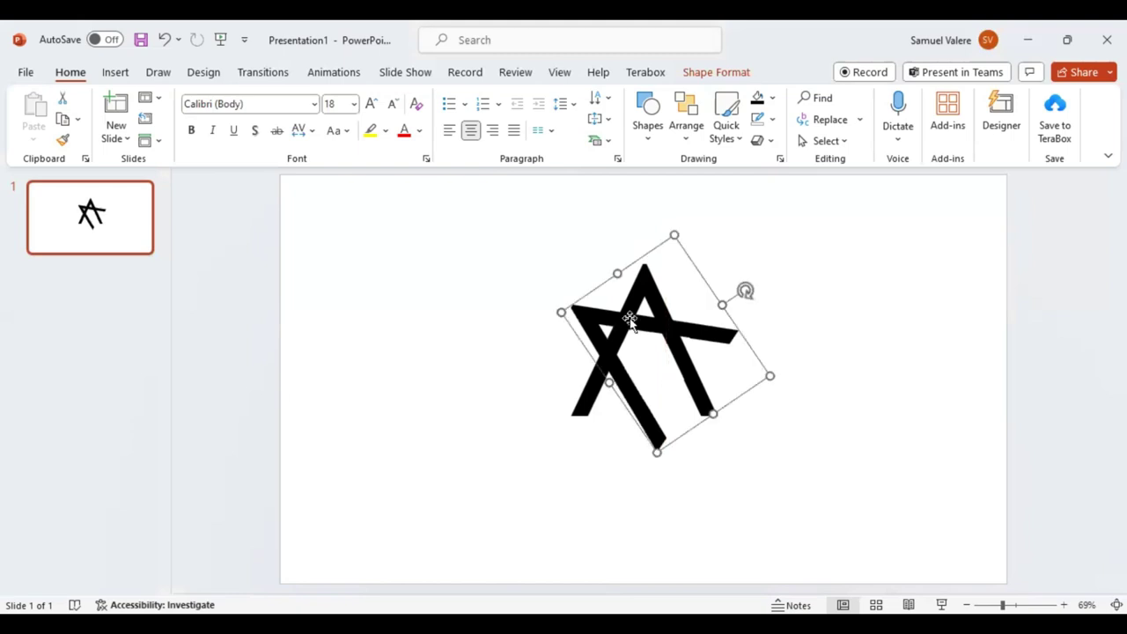
pyautogui.hotkey('ctrl', 'z')
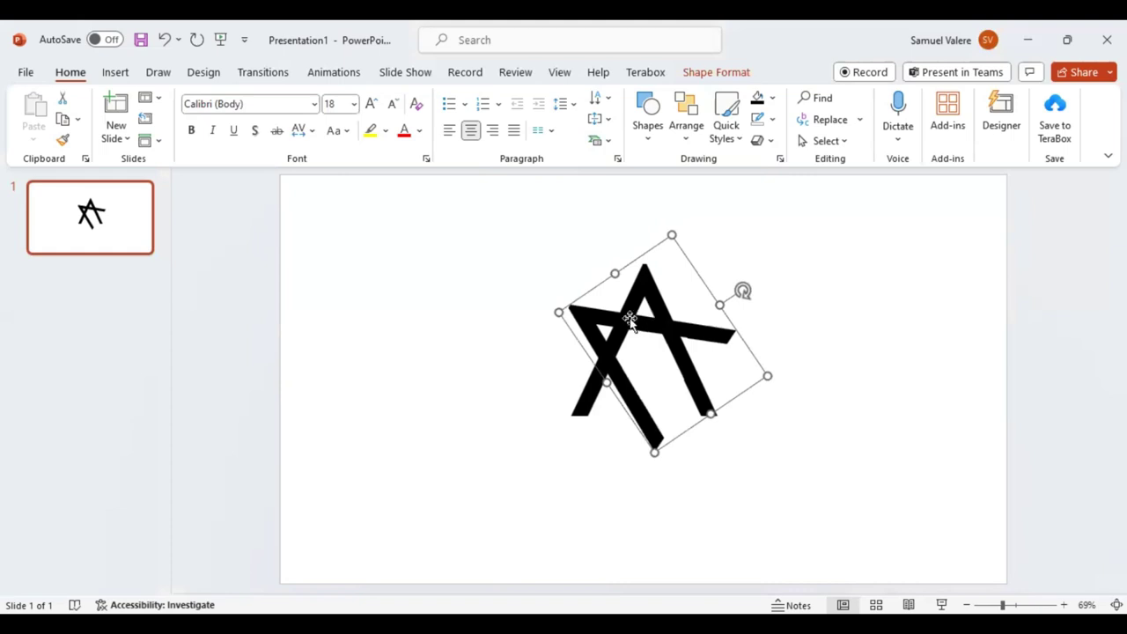
pyautogui.keyDown('shift'); pyautogui.click(585, 396); pyautogui.keyUp('shift')
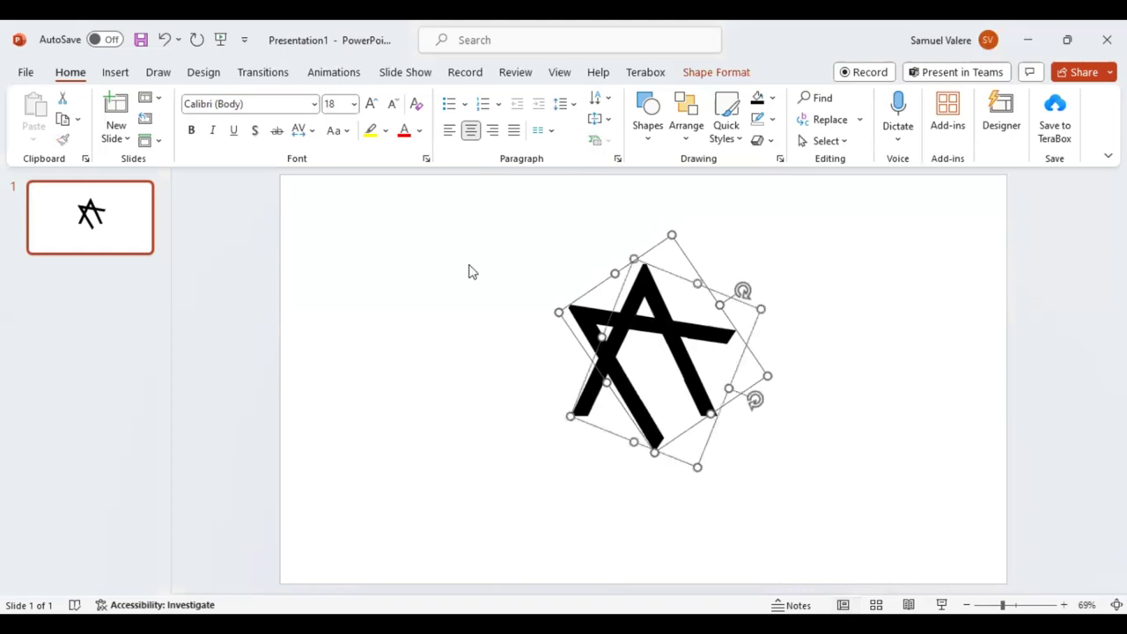
# Fragment the two crossing chevrons with Merge Shapes and inspect the resulting separate pieces.
pyautogui.click(704, 72)
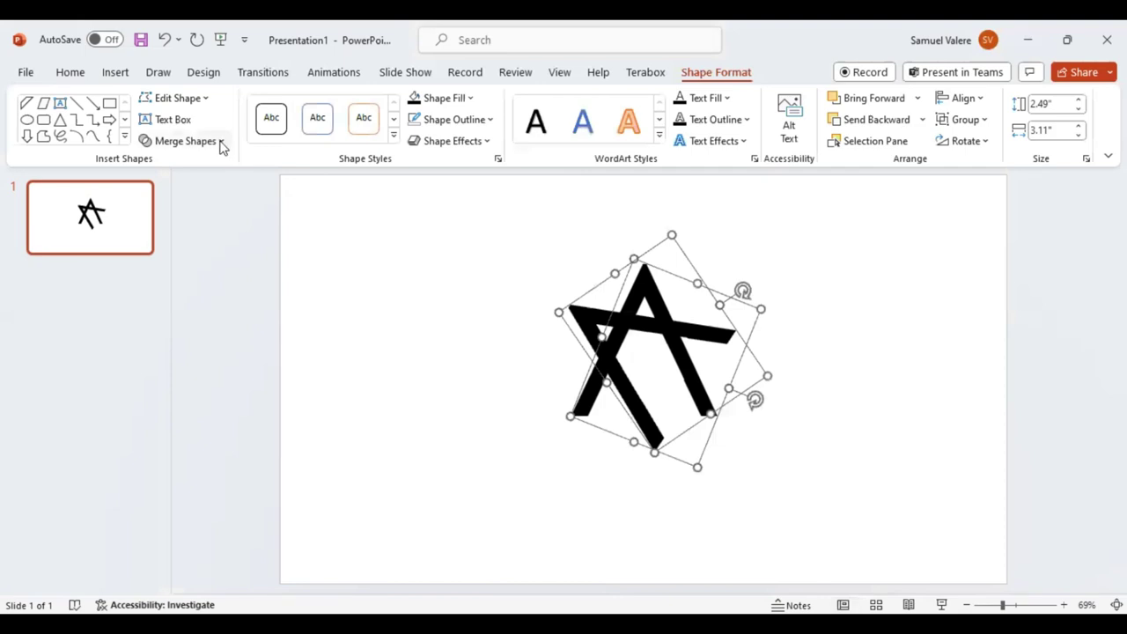
pyautogui.click(221, 143)
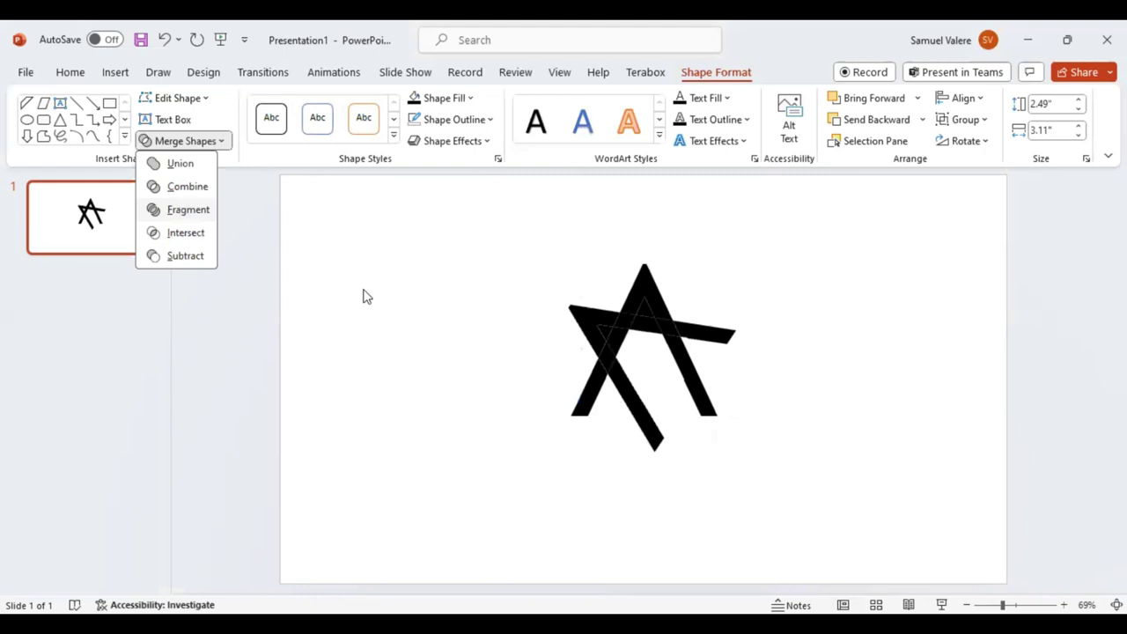
pyautogui.click(645, 313)
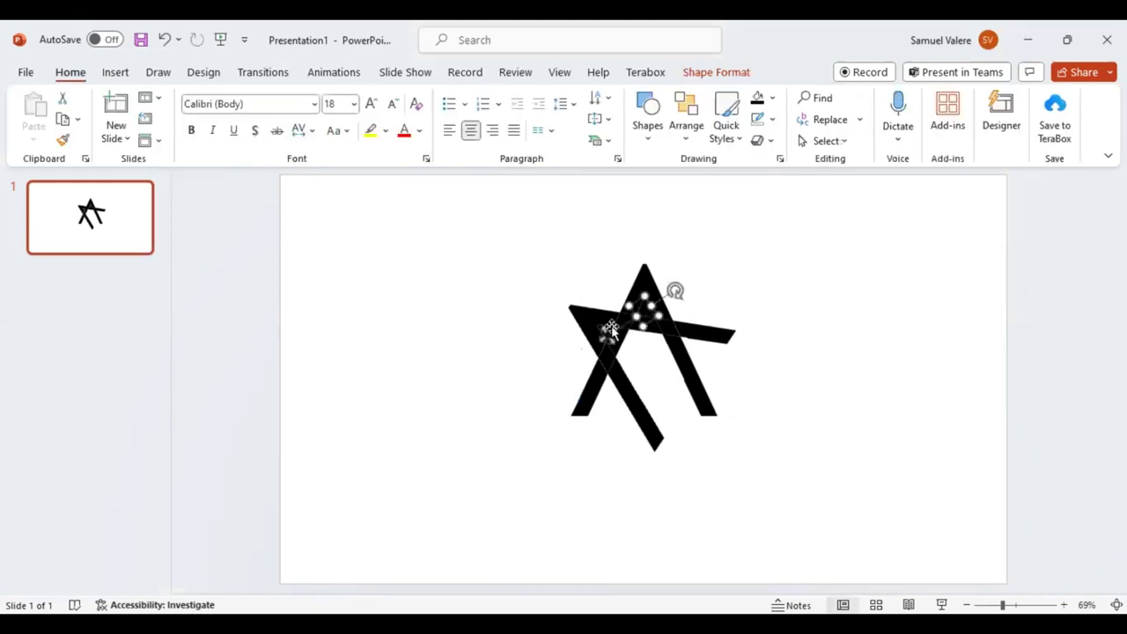
pyautogui.click(603, 333)
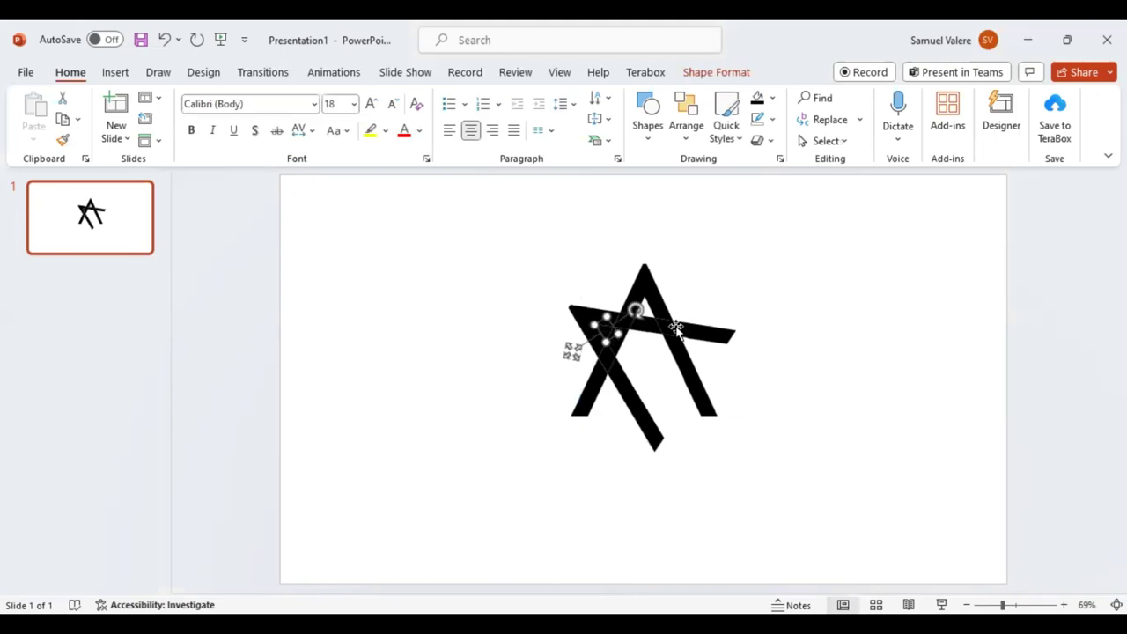
pyautogui.click(687, 312)
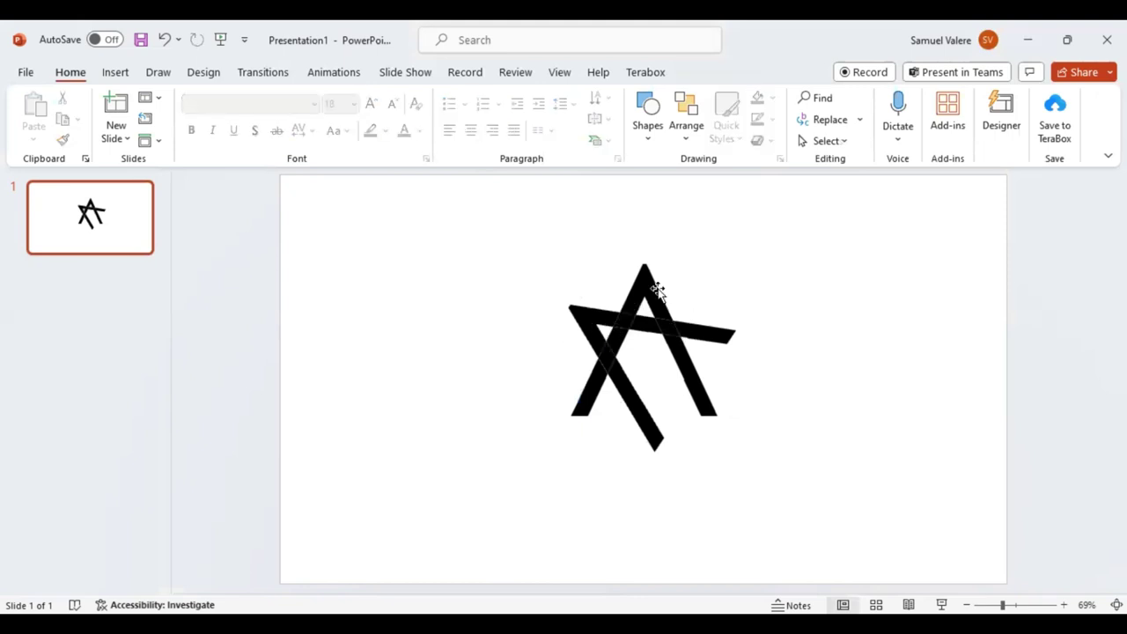
# Union the two left diagonal stroke pieces into one shape and fill it orange.
pyautogui.click(603, 322)
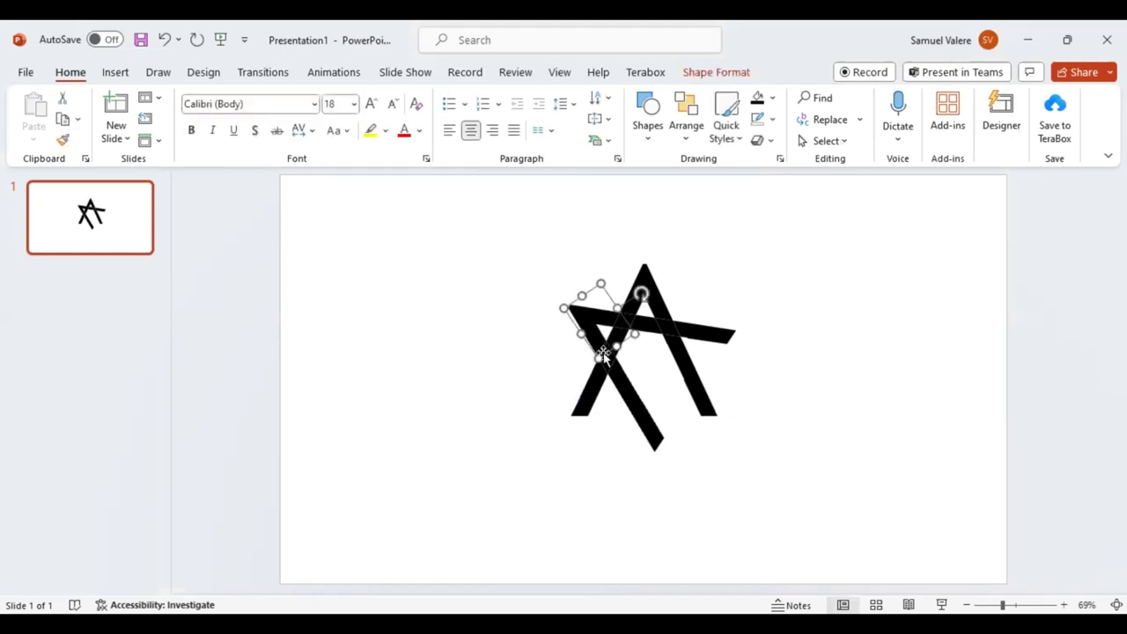
pyautogui.keyDown('shift'); pyautogui.click(627, 397); pyautogui.keyUp('shift')
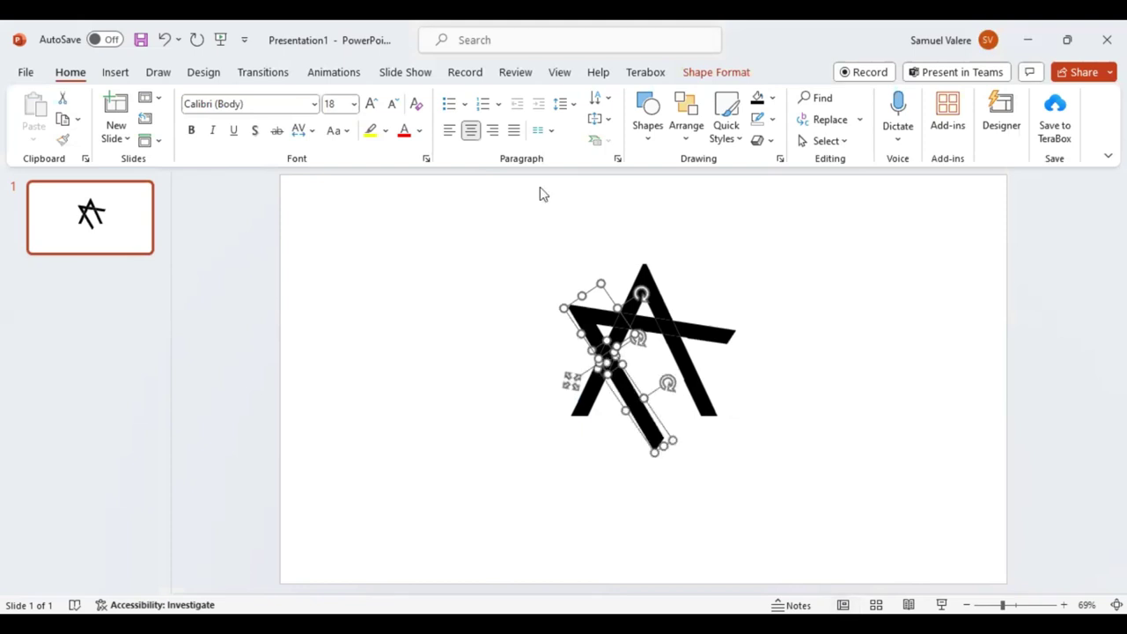
pyautogui.click(707, 74)
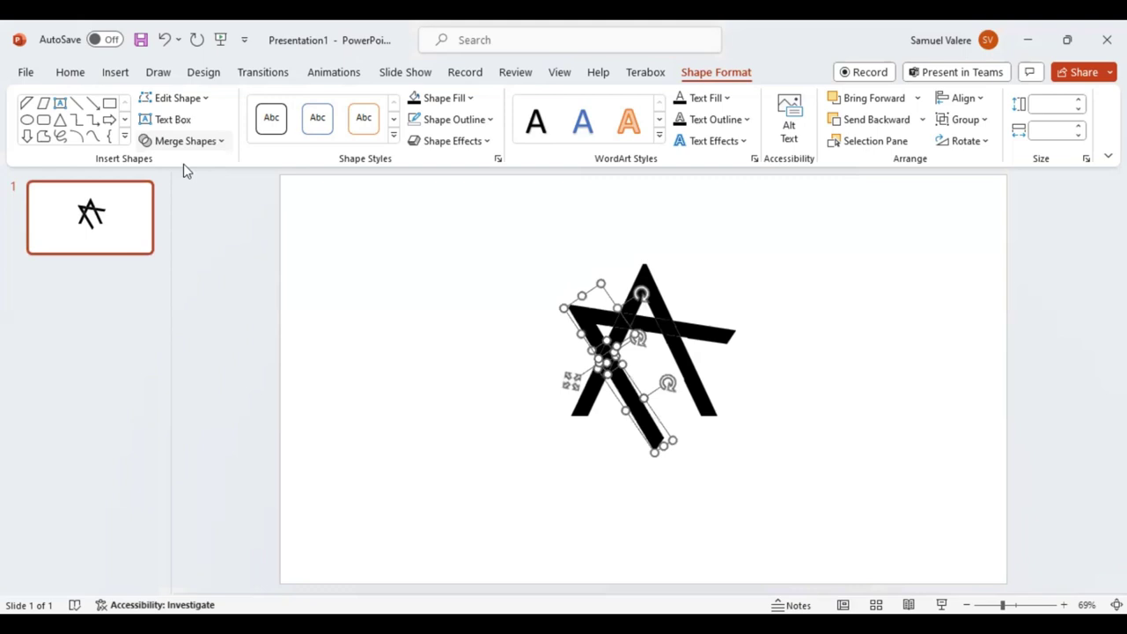
pyautogui.click(185, 141)
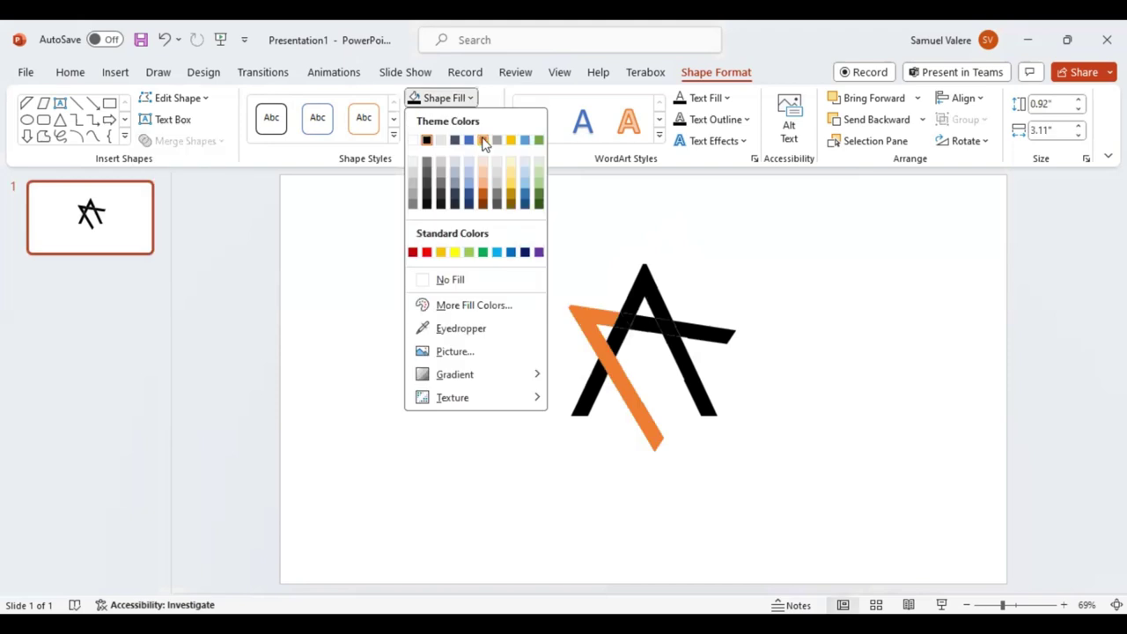
pyautogui.click(650, 328)
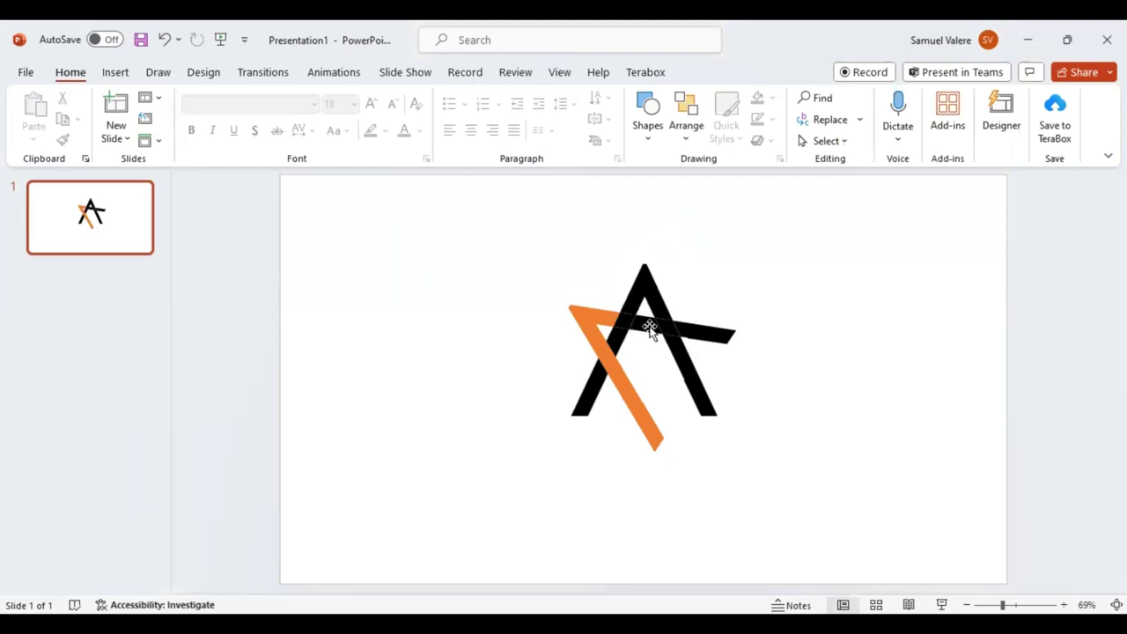
# Fill the three crossbar fragments orange and deselect to review the colours.
pyautogui.click(672, 330)
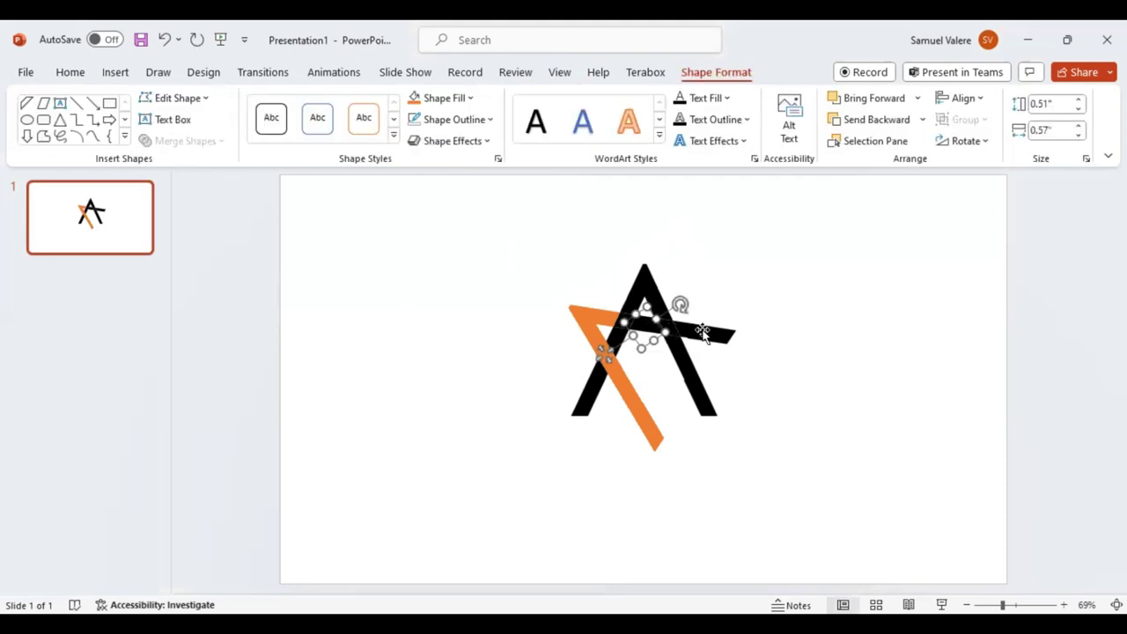
pyautogui.keyDown('shift'); pyautogui.click(670, 302); pyautogui.keyUp('shift')
pyautogui.keyDown('shift'); pyautogui.click(705, 331); pyautogui.keyUp('shift')
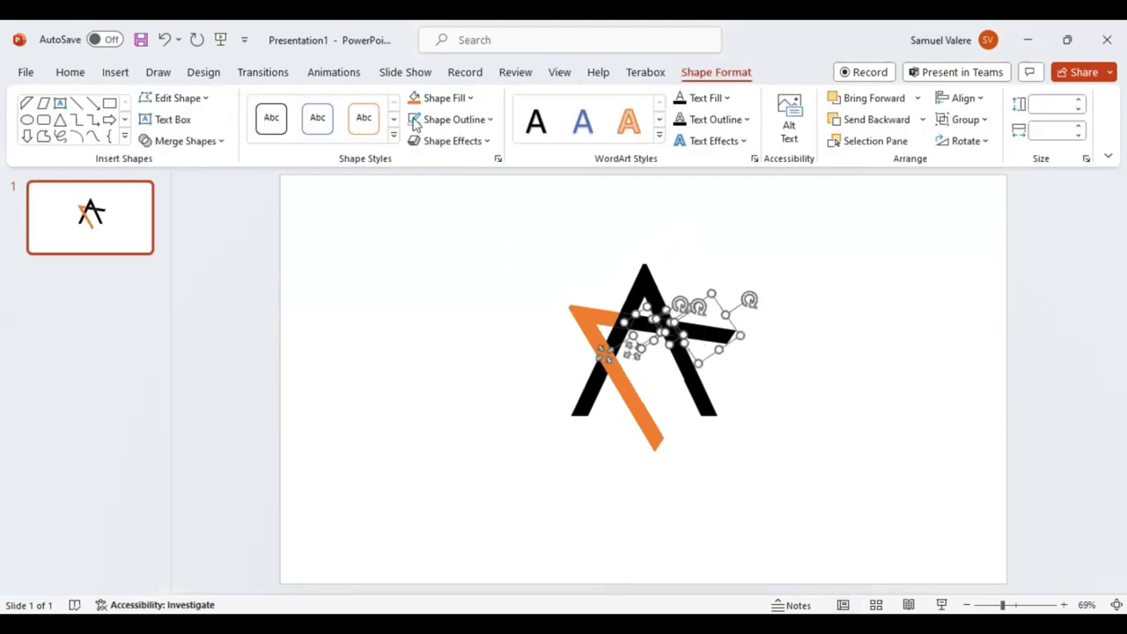
pyautogui.click(415, 99)
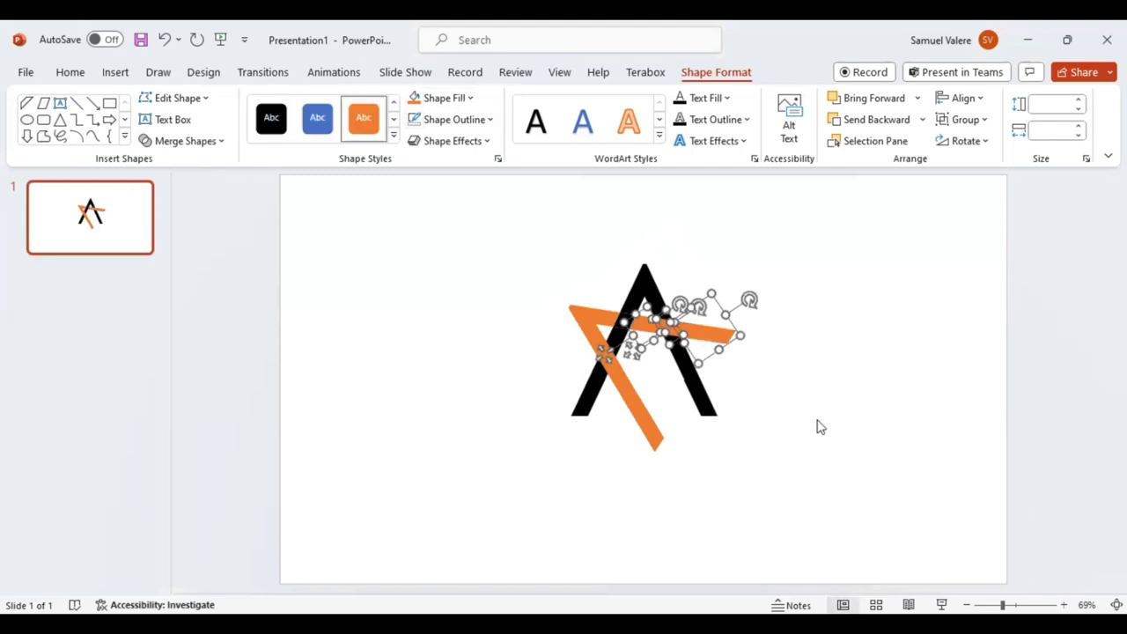
pyautogui.click(775, 389)
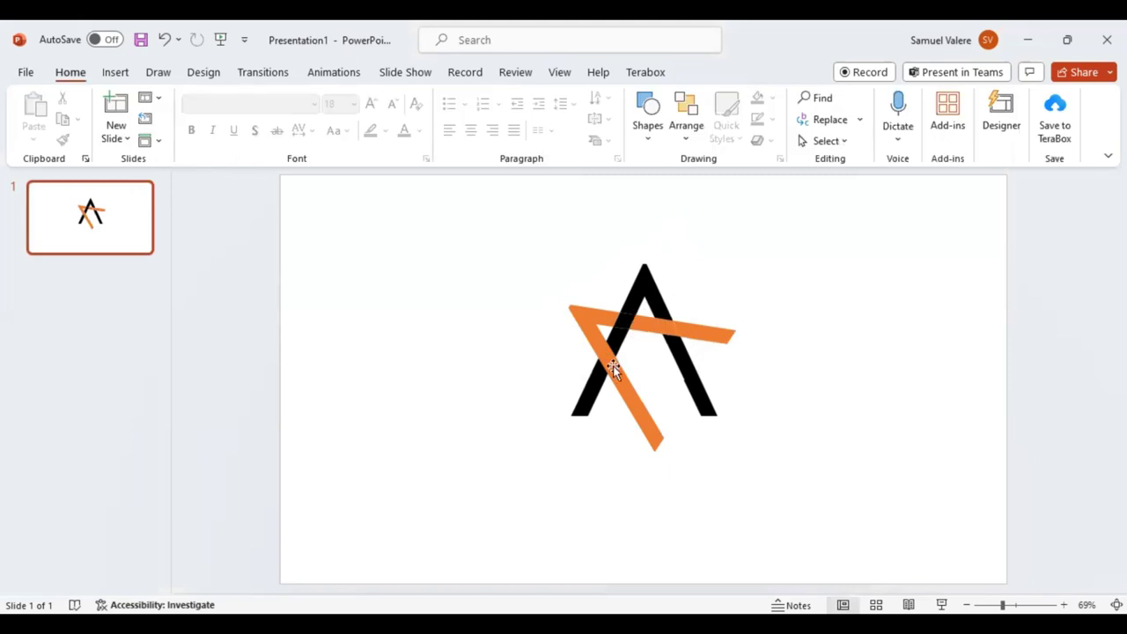
# Union the small black fragments at the A's apex into one piece, then select the right leg and bar fragment.
pyautogui.click(591, 384)
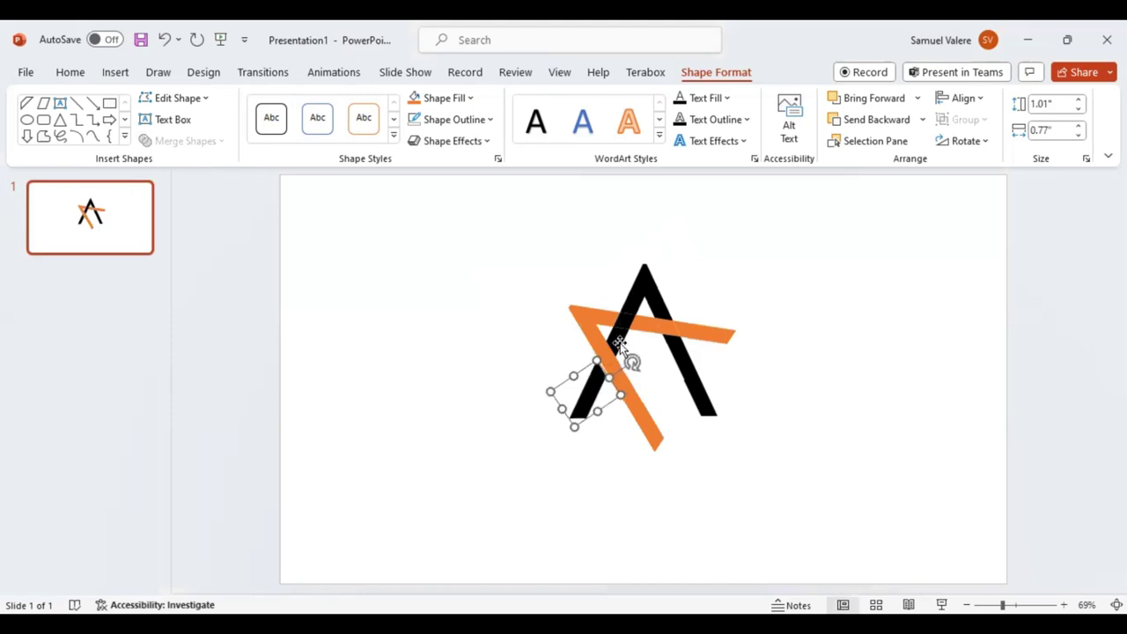
pyautogui.click(630, 316)
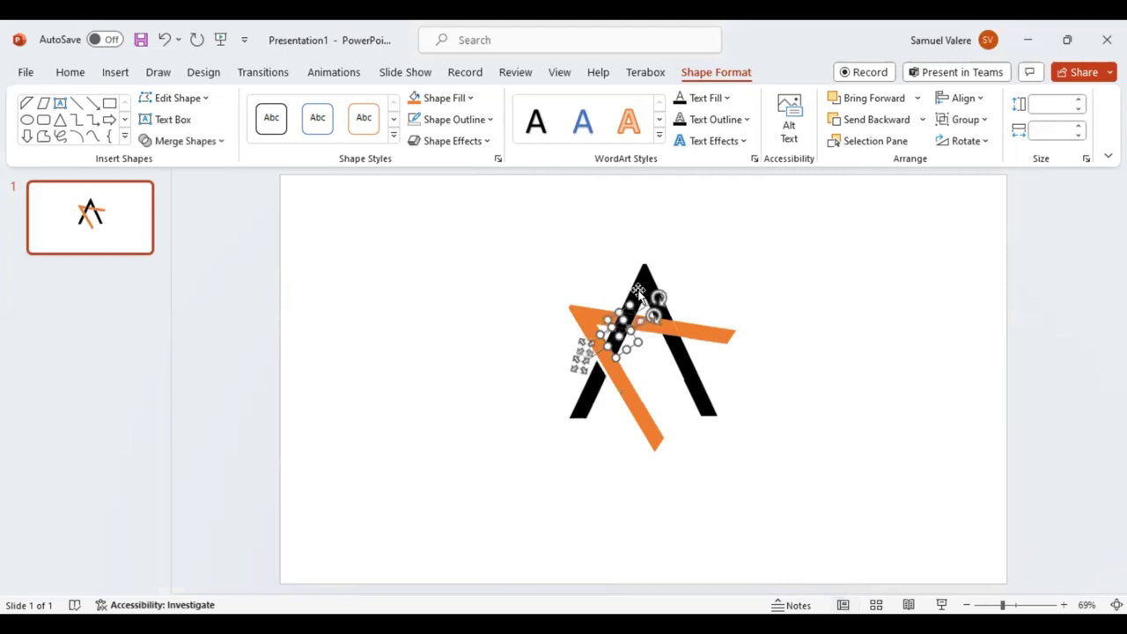
pyautogui.keyDown('shift'); pyautogui.click(639, 291); pyautogui.keyUp('shift')
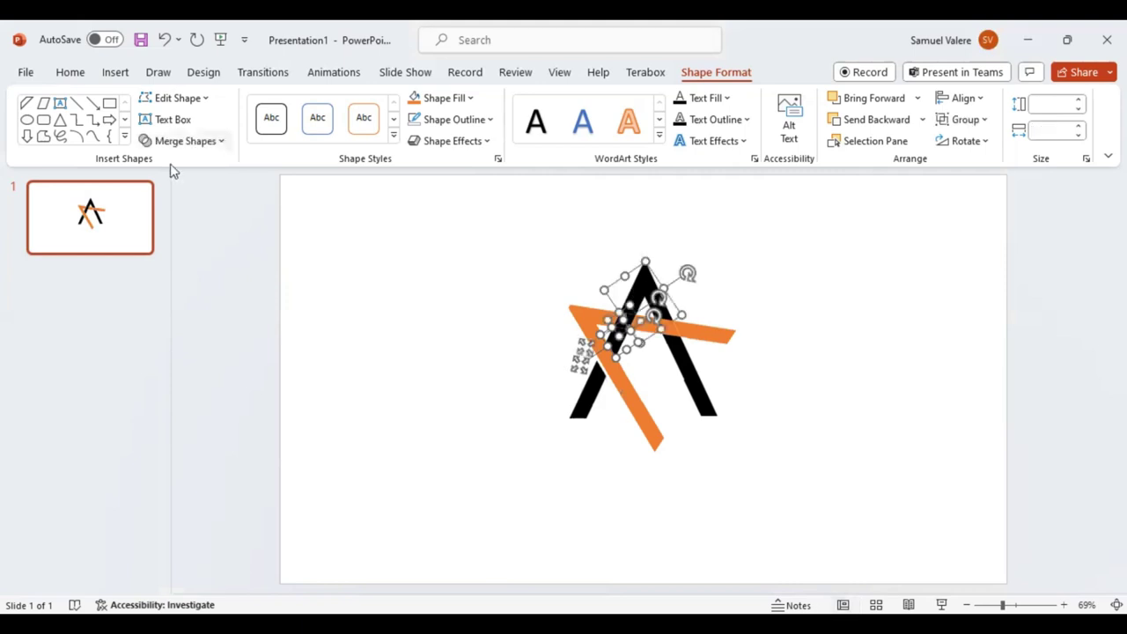
pyautogui.click(602, 293)
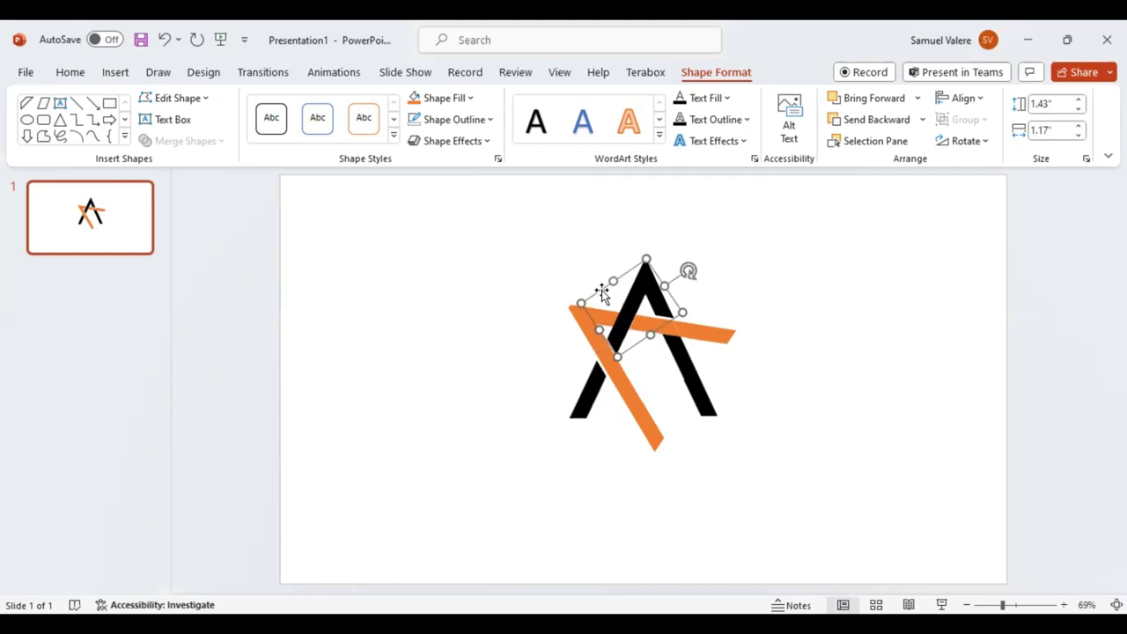
pyautogui.click(677, 363)
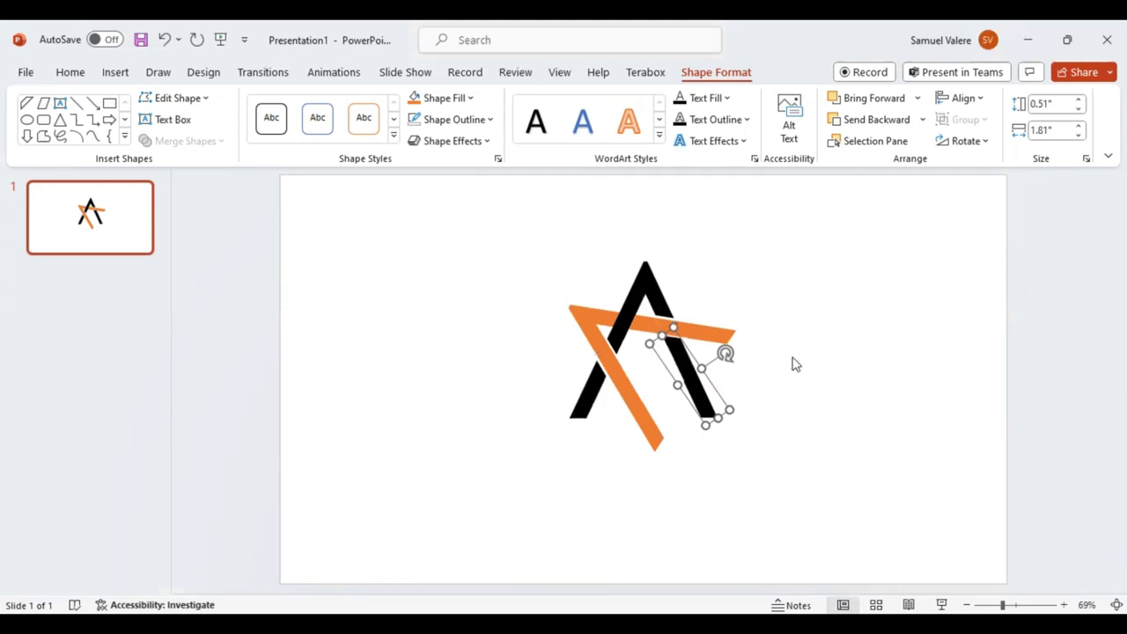
pyautogui.click(682, 333)
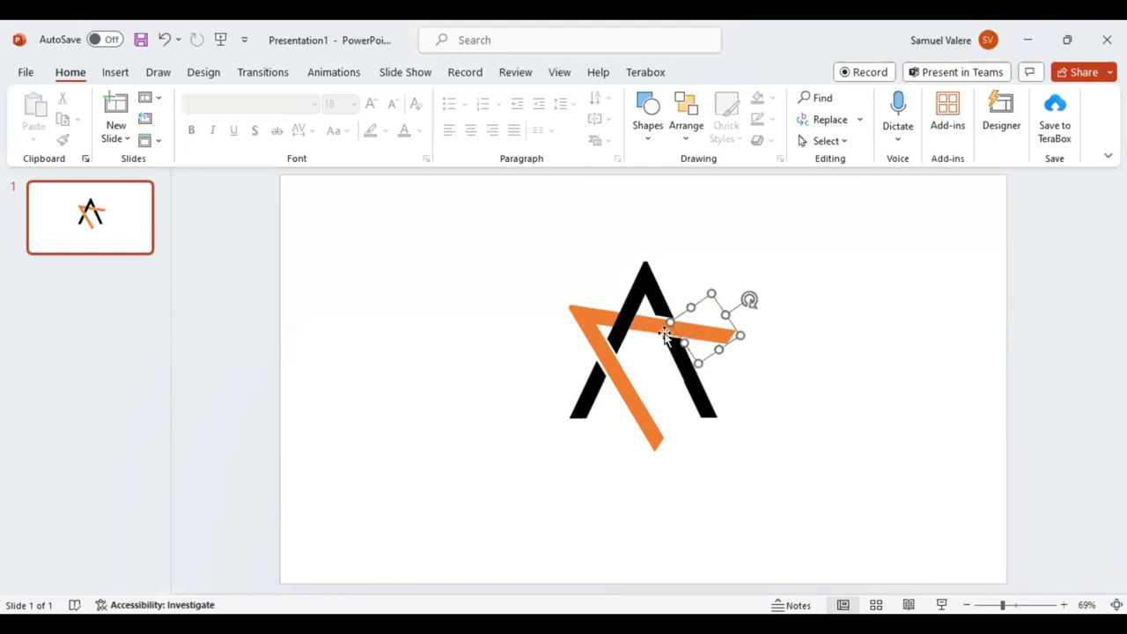
# Select the crossbar fragments and nudge the horizontal orange bar slightly right.
pyautogui.doubleClick(667, 330)
pyautogui.keyDown('shift'); pyautogui.click(643, 331); pyautogui.keyUp('shift')
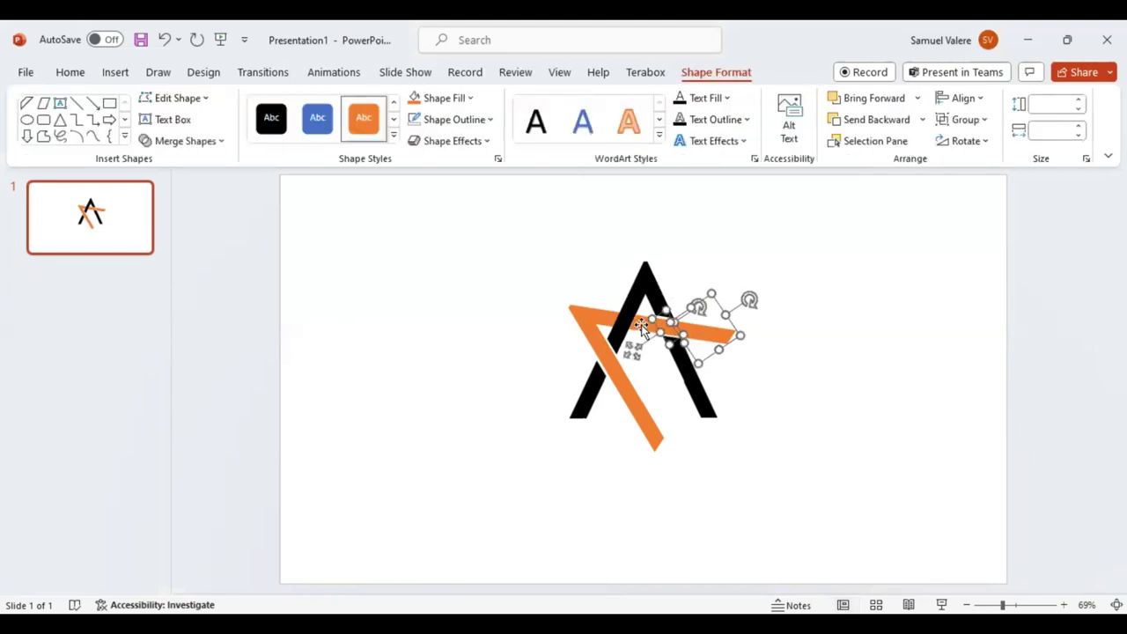
pyautogui.keyDown('shift'); pyautogui.click(654, 314); pyautogui.keyUp('shift')
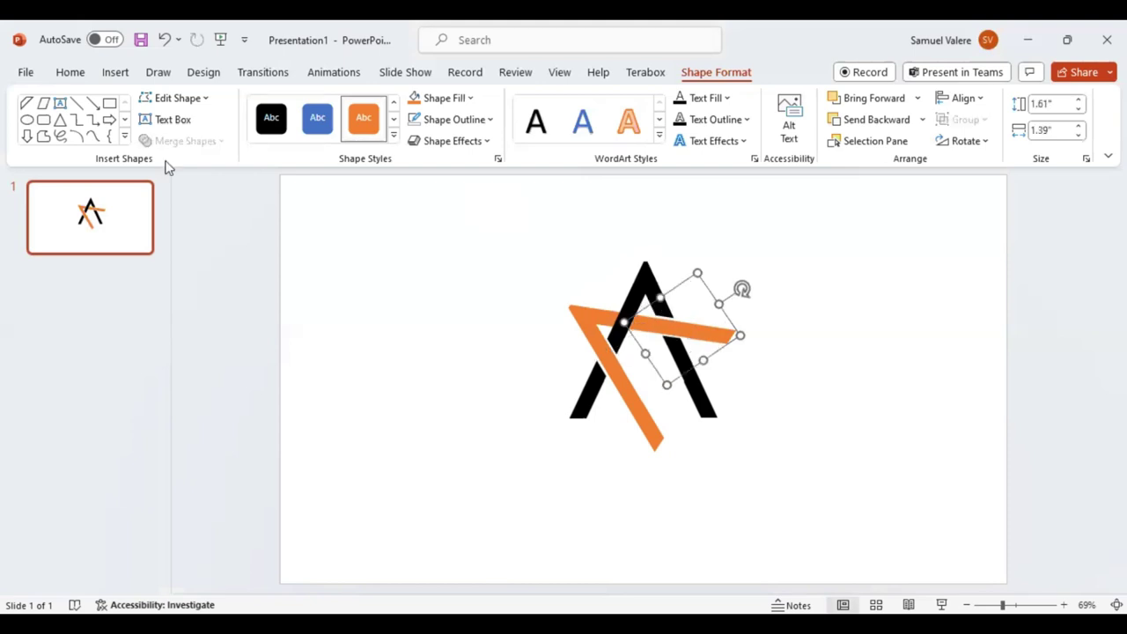
pyautogui.hotkey('ctrl', 'z')
pyautogui.hotkey('ctrl', 'z')
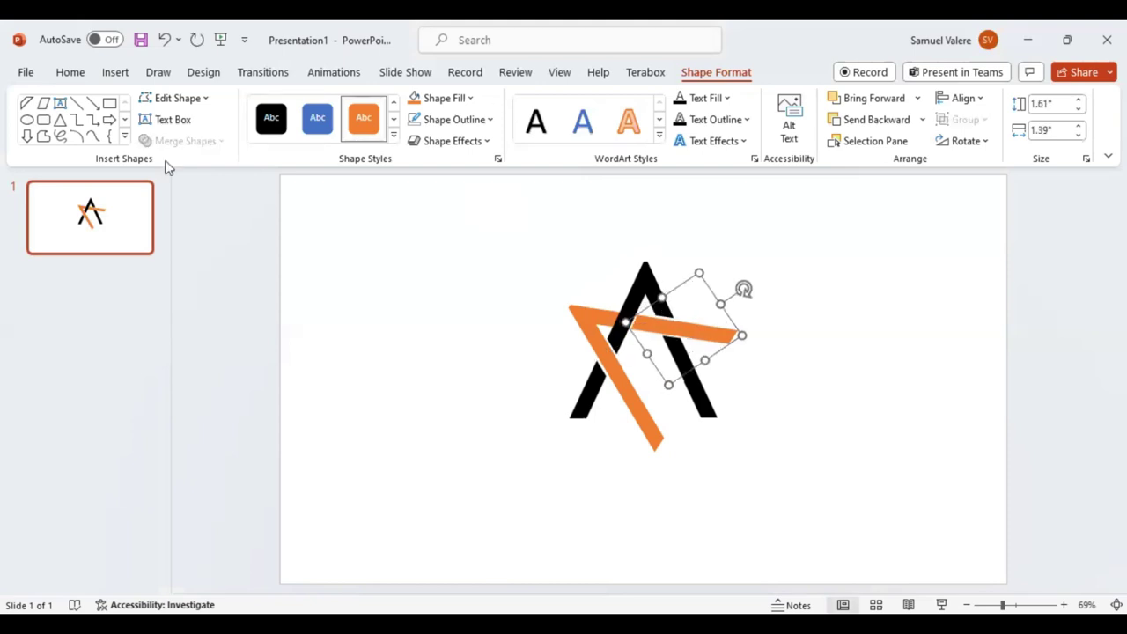
pyautogui.hotkey('ctrl', 'Right')
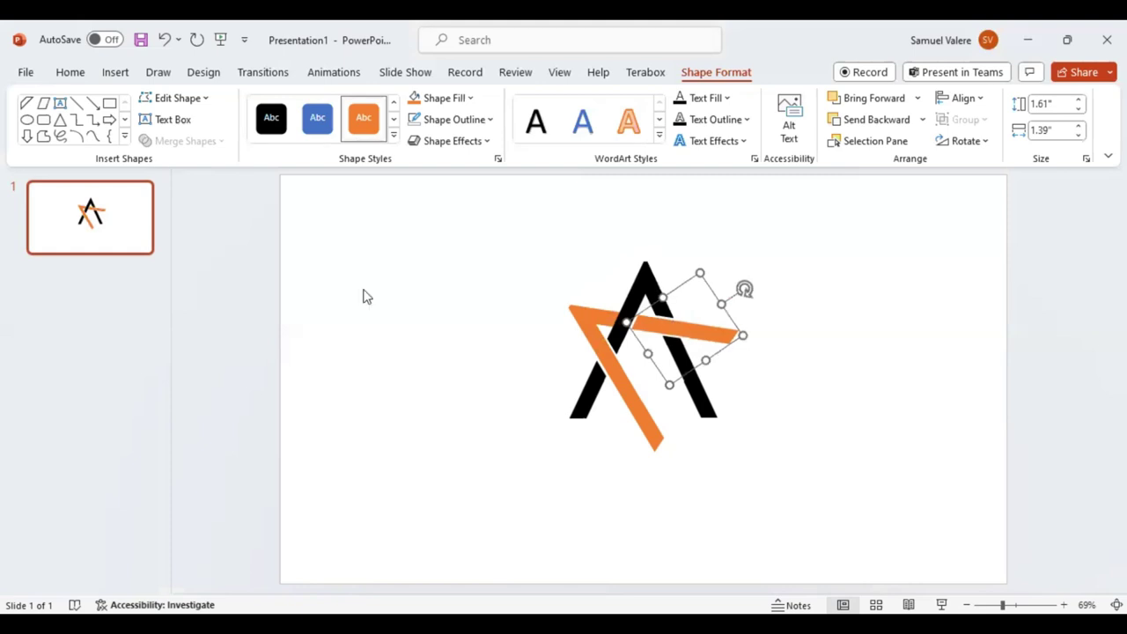
# Nudge the diagonal orange bar two steps left and one step up.
pyautogui.click(596, 318)
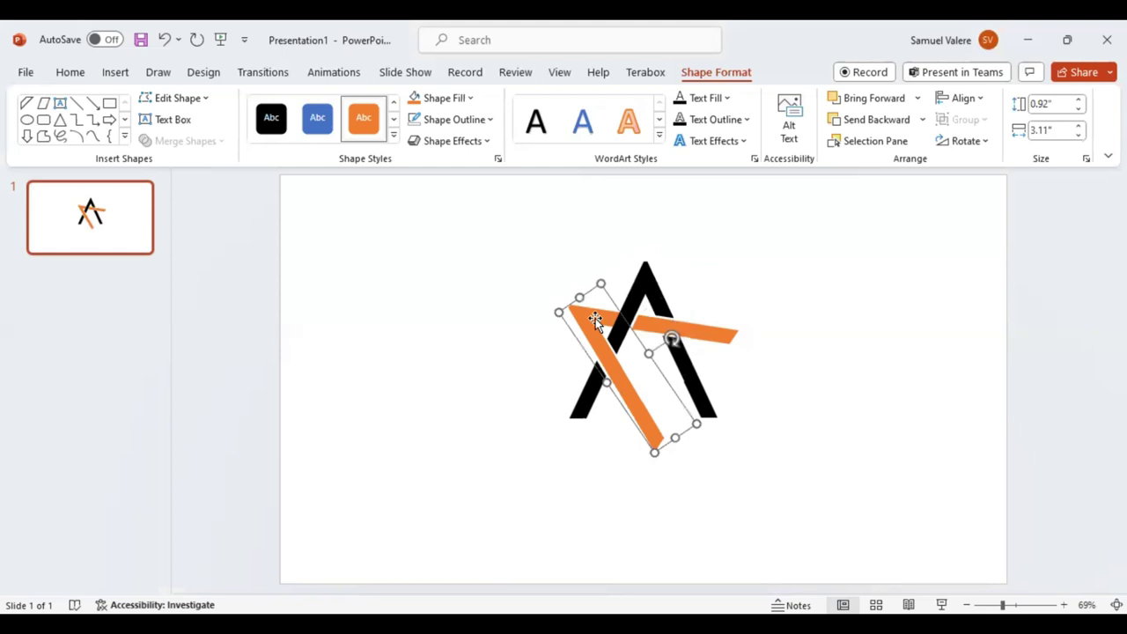
pyautogui.press('Left')
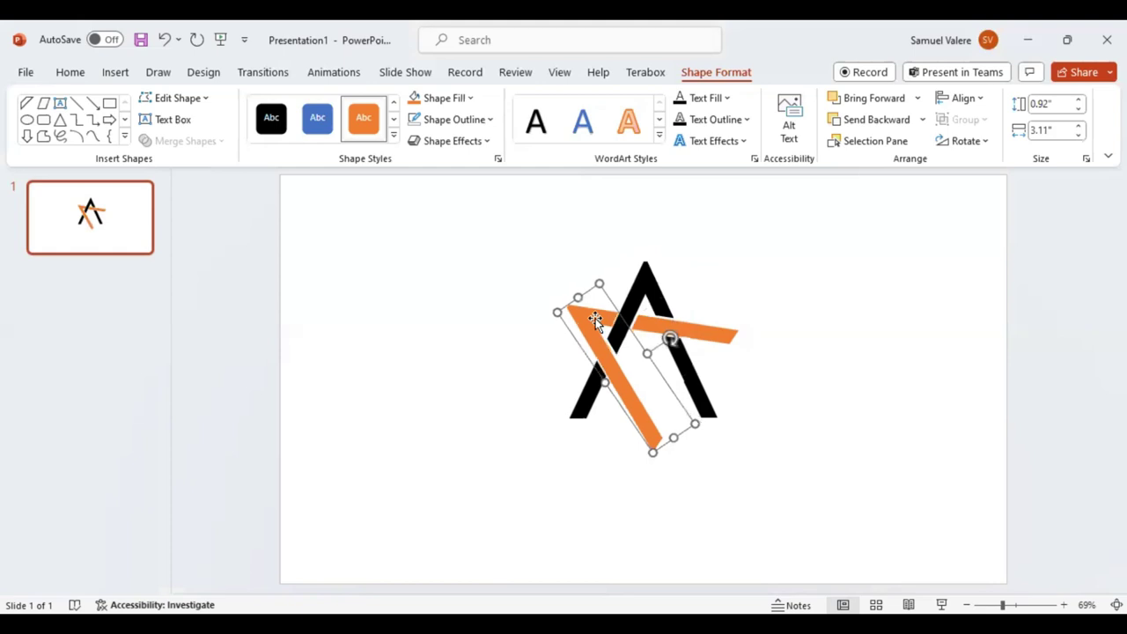
pyautogui.press('Left')
pyautogui.press('Up')
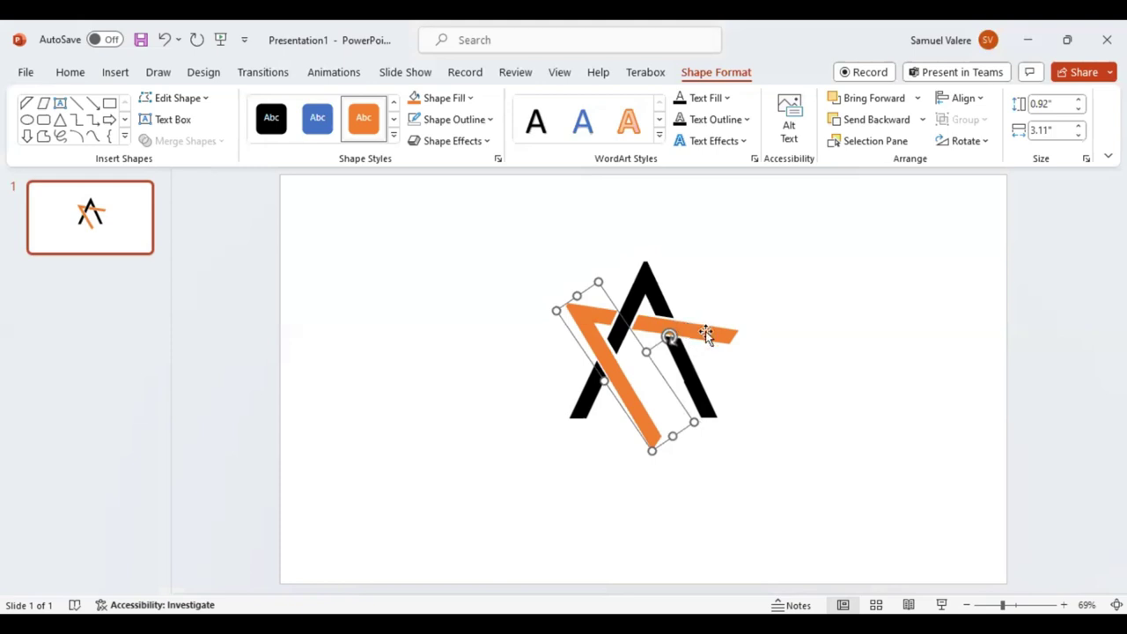
pyautogui.click(657, 333)
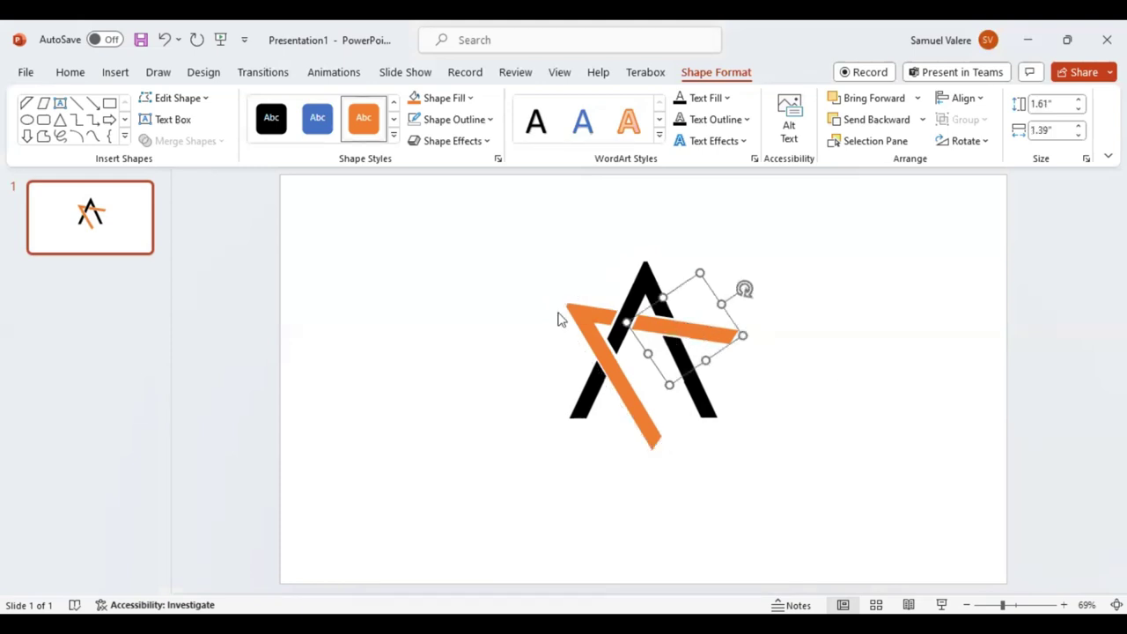
# Draw a thin bar across the lower part of the A and settle it into place.
pyautogui.click(43, 103)
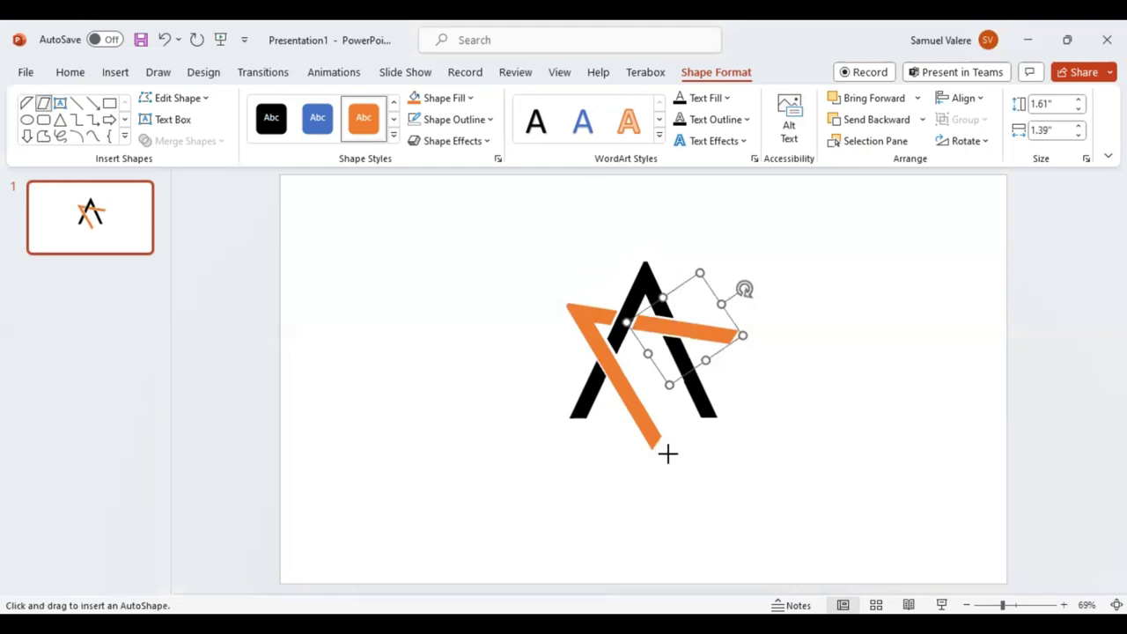
pyautogui.moveTo(621, 434)
pyautogui.mouseDown()
pyautogui.moveTo(707, 446)
pyautogui.moveTo(662, 408)
pyautogui.moveTo(697, 370)
pyautogui.moveTo(663, 399)
pyautogui.moveTo(682, 402)
pyautogui.mouseUp()
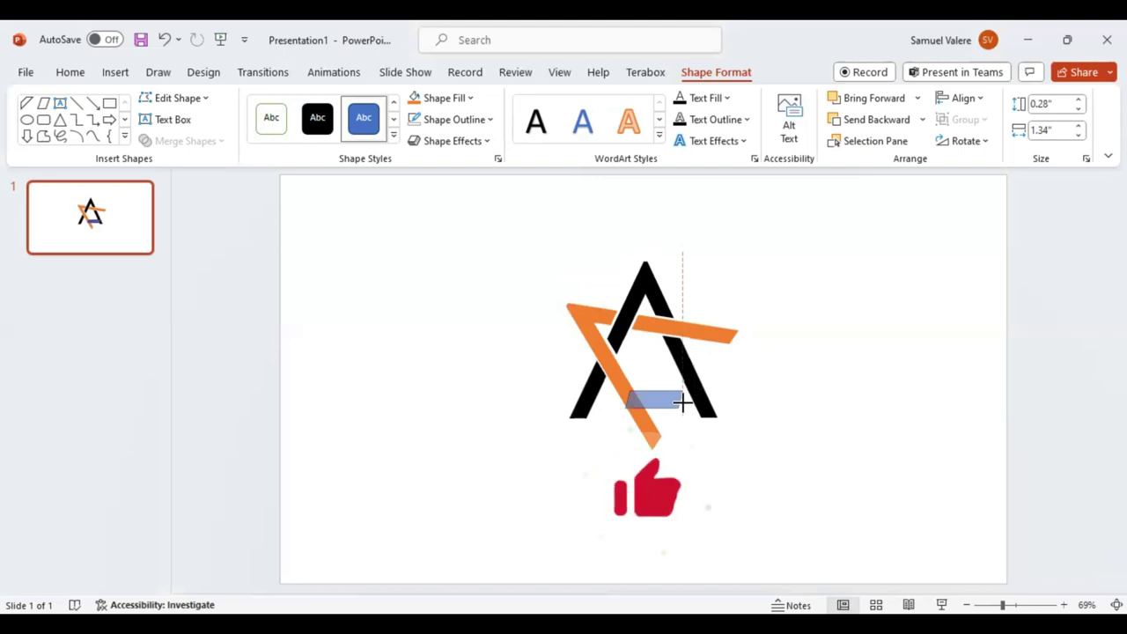
pyautogui.moveTo(683, 401); pyautogui.dragTo(670, 407)
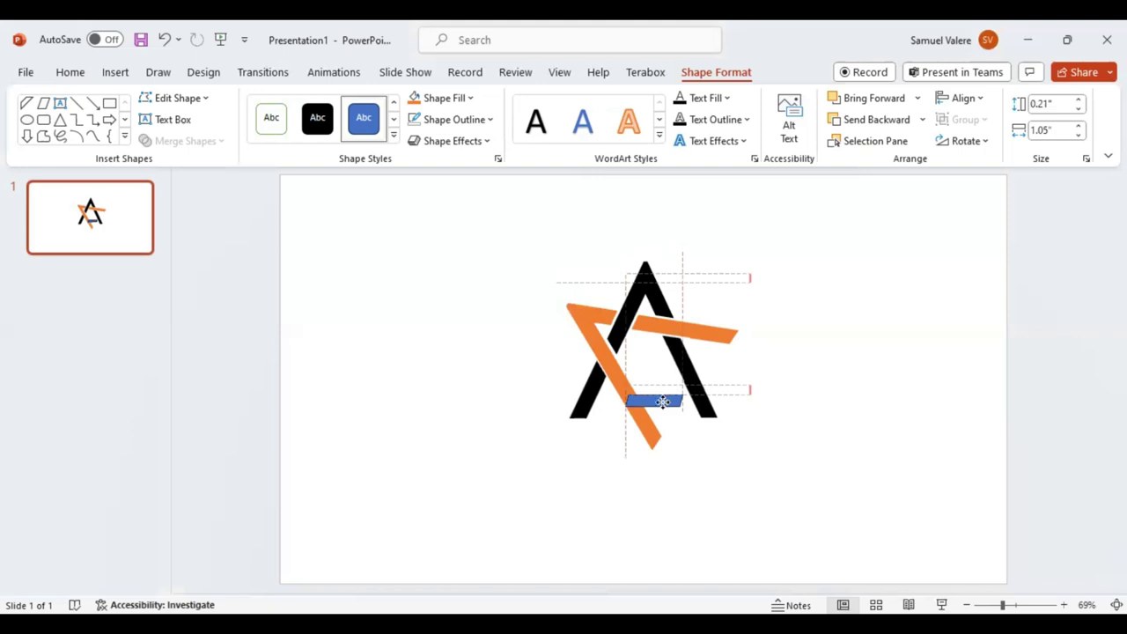
pyautogui.moveTo(663, 401); pyautogui.dragTo(667, 405)
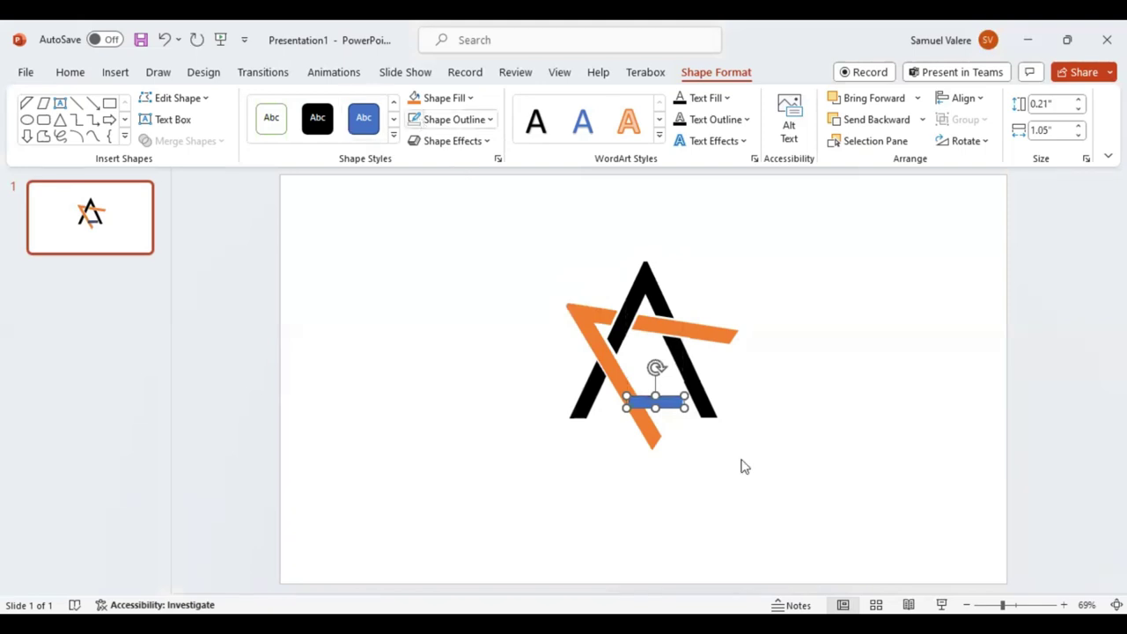
# Use Edit Points to slant the bar's right end.
pyautogui.rightClick(670, 402)
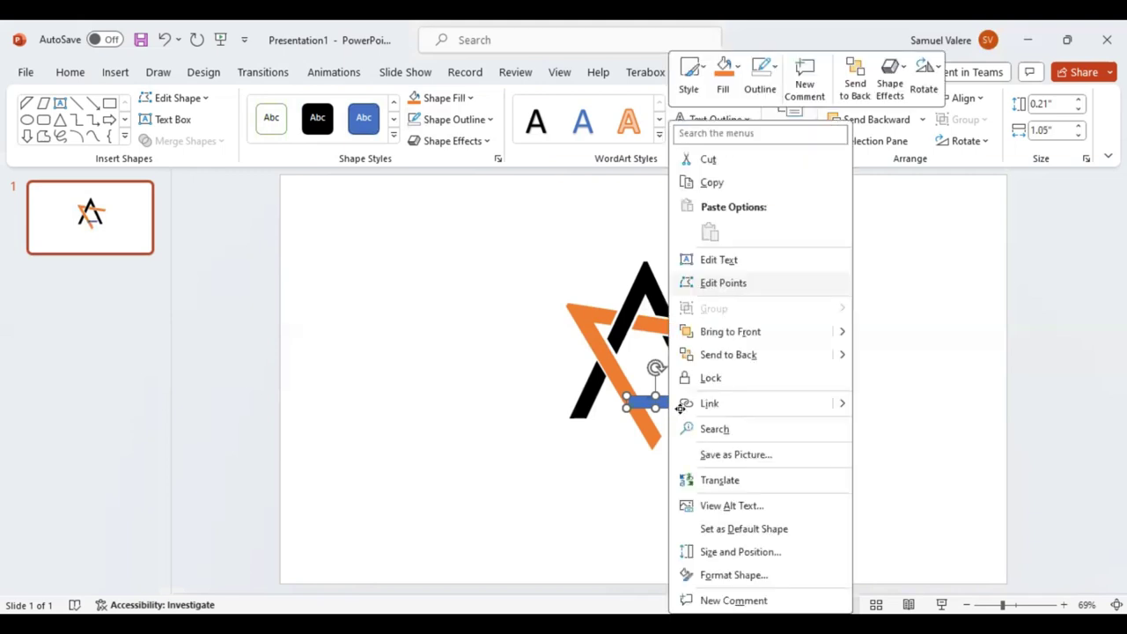
pyautogui.click(680, 407)
pyautogui.moveTo(680, 406); pyautogui.dragTo(674, 407)
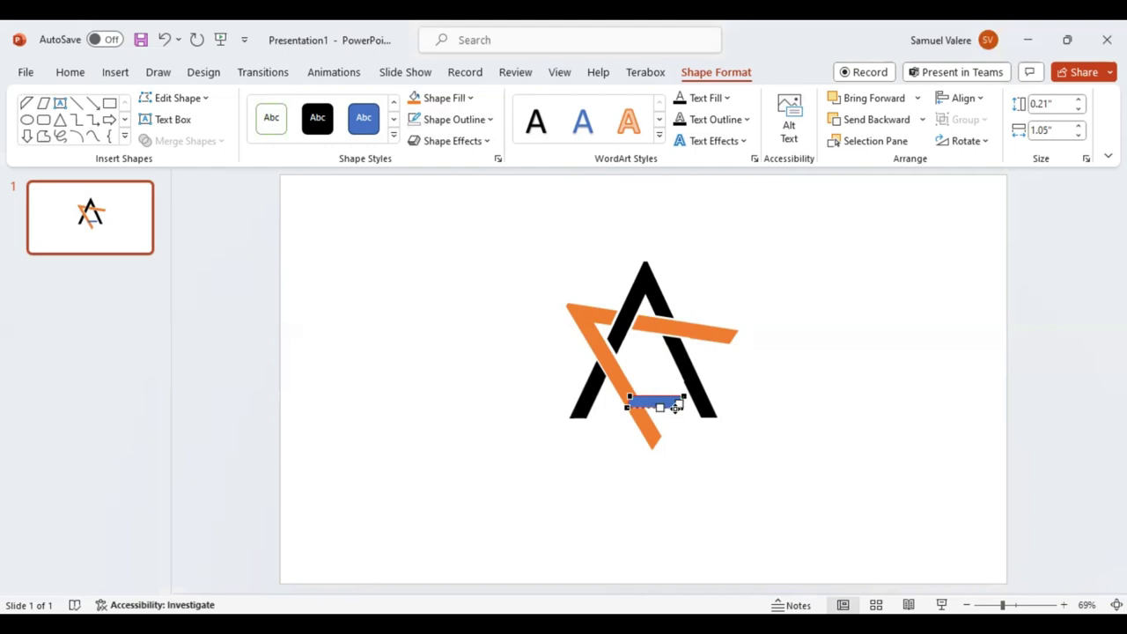
pyautogui.moveTo(676, 407); pyautogui.dragTo(674, 407)
pyautogui.click(684, 427)
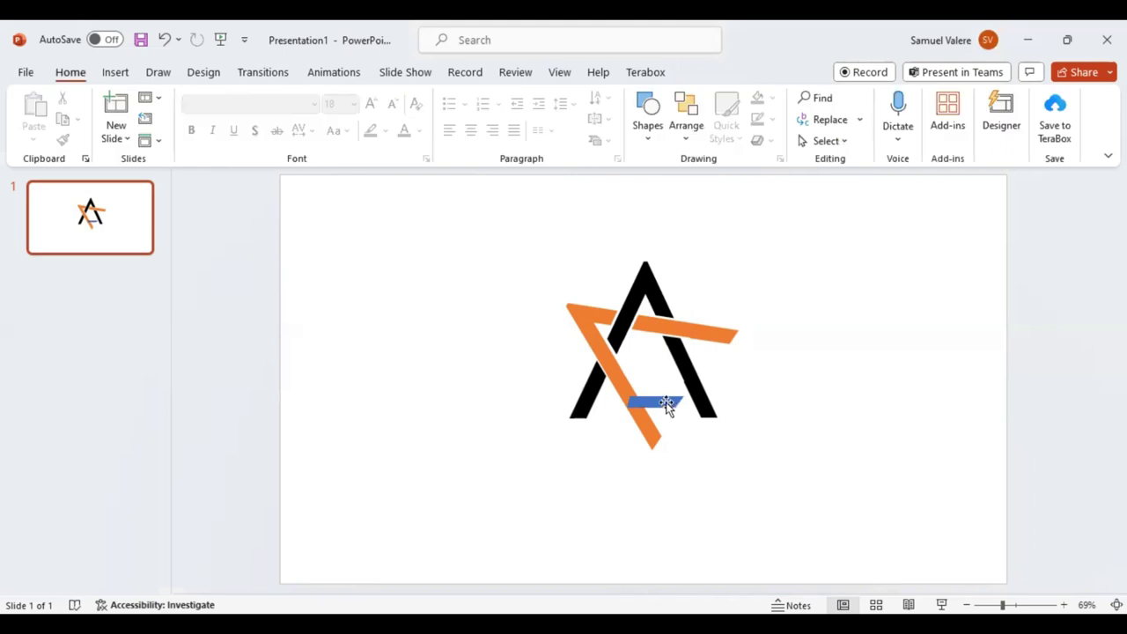
# Combine the blue bar with the diagonal orange stroke and apply the orange shape style.
pyautogui.click(667, 407)
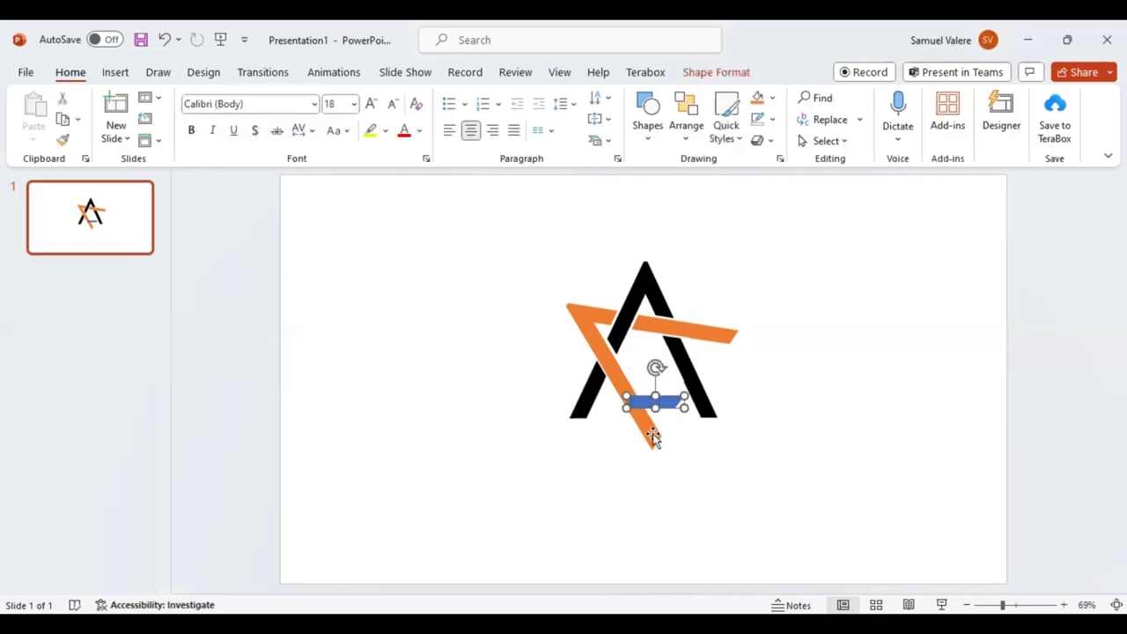
pyautogui.keyDown('shift'); pyautogui.click(653, 438); pyautogui.keyUp('shift')
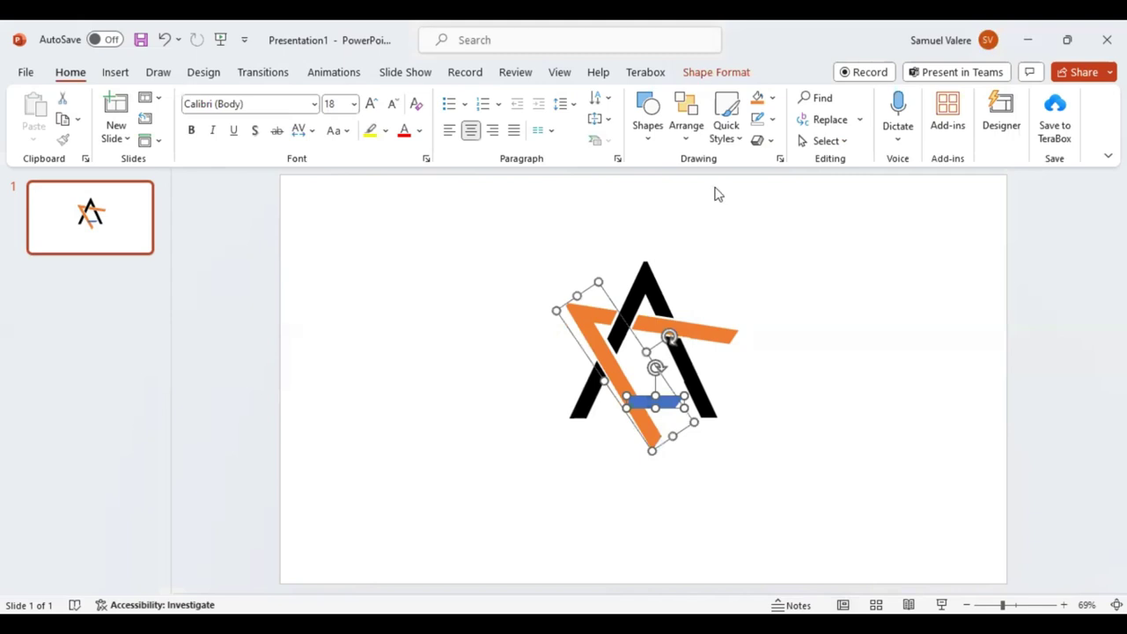
pyautogui.click(707, 74)
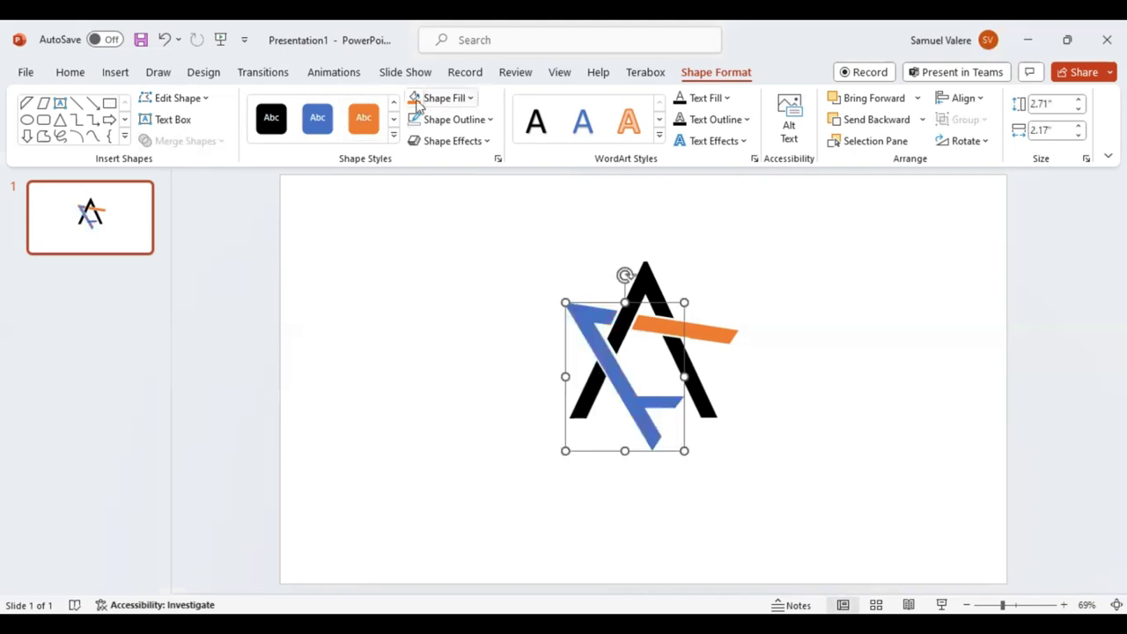
pyautogui.click(364, 117)
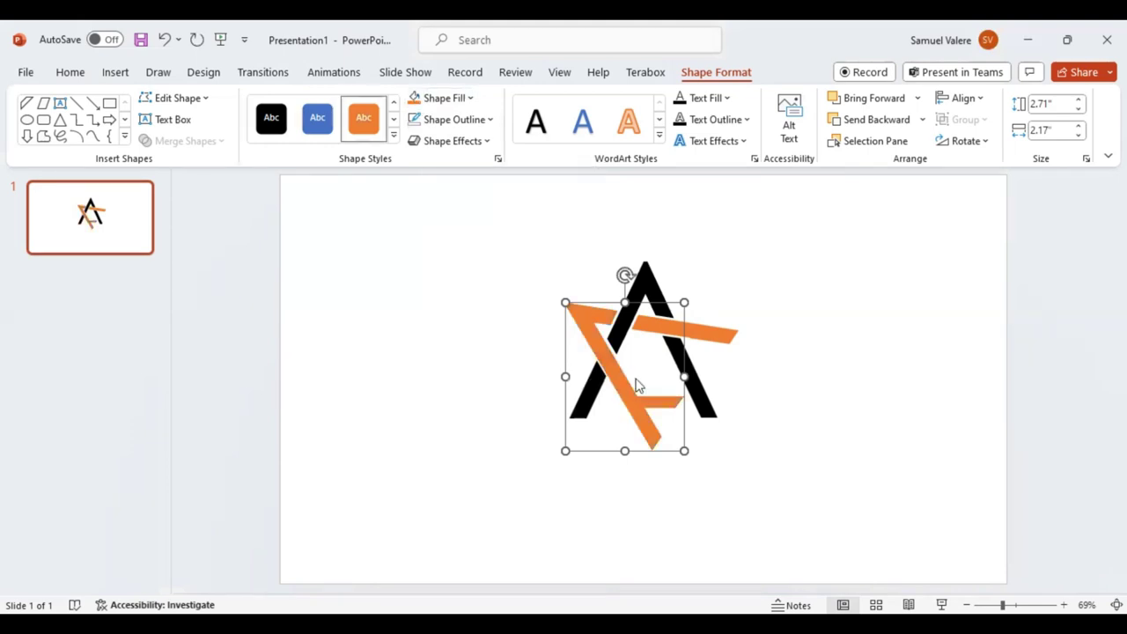
pyautogui.keyDown('shift'); pyautogui.click(728, 333); pyautogui.keyUp('shift')
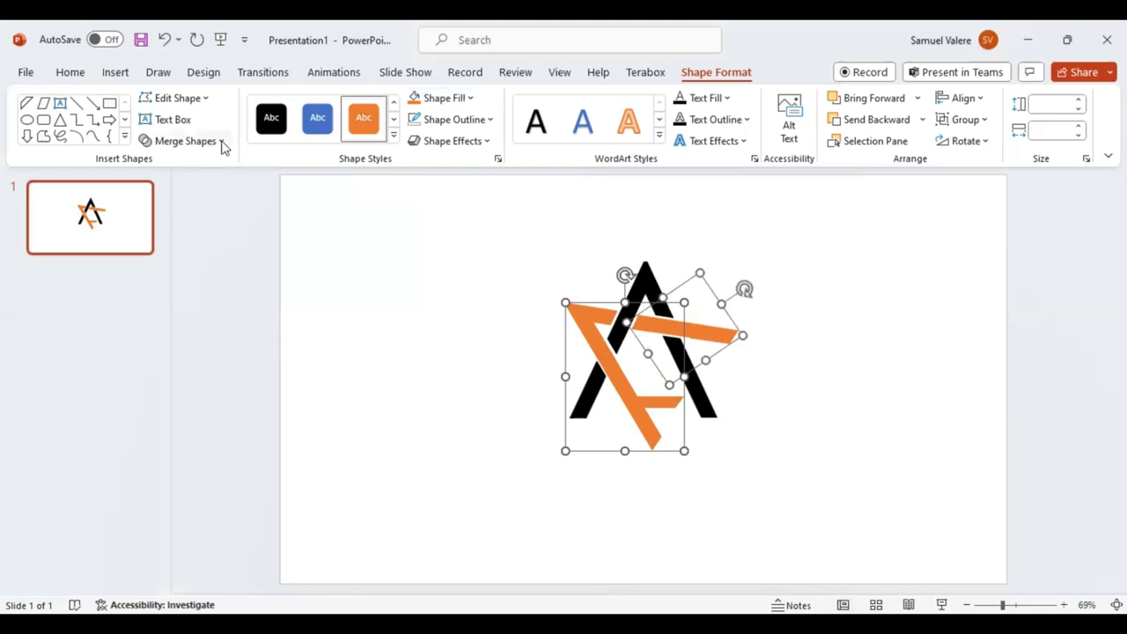
# Union the orange crossbar and F-shaped diagonal into one shape, then select that orange accent.
pyautogui.click(222, 144)
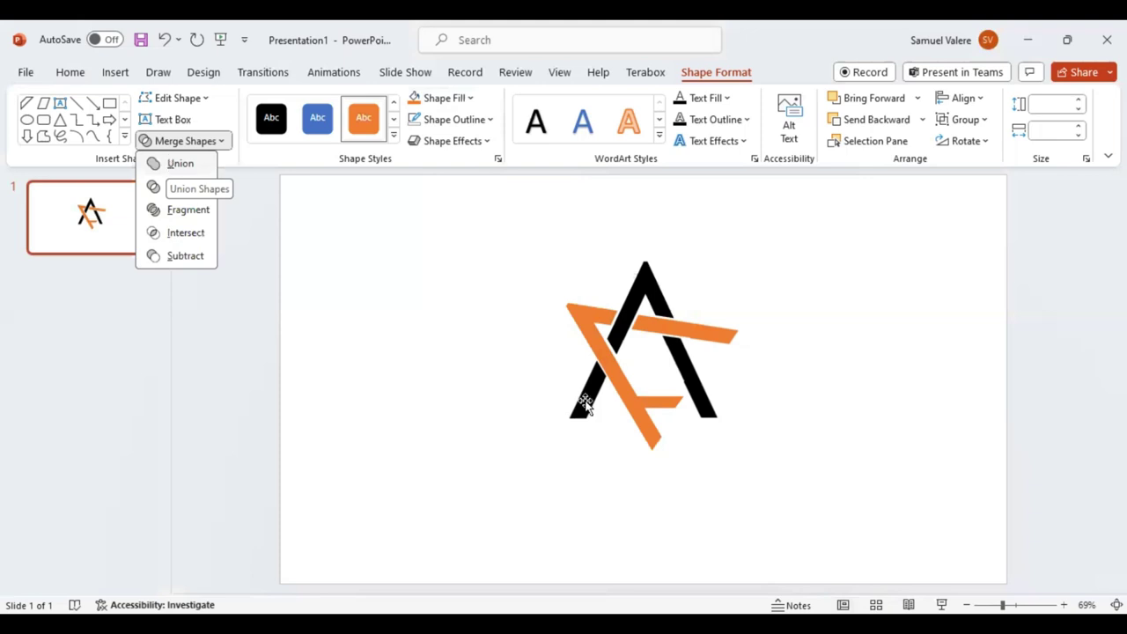
pyautogui.click(586, 405)
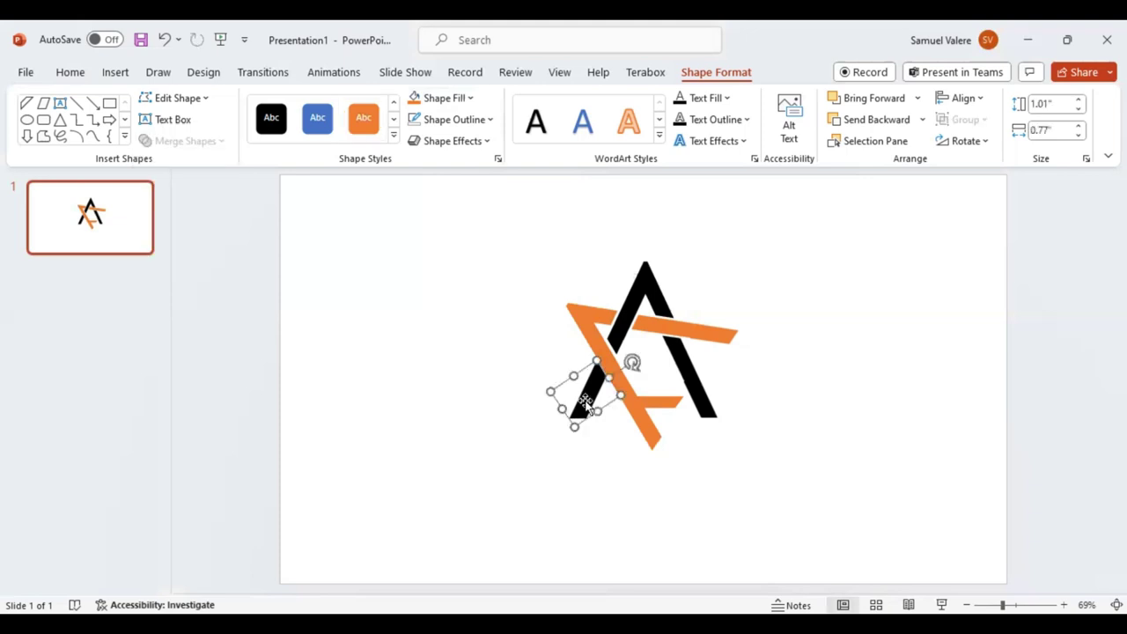
pyautogui.keyDown('shift'); pyautogui.click(686, 377); pyautogui.keyUp('shift')
pyautogui.keyDown('shift'); pyautogui.click(634, 303); pyautogui.keyUp('shift')
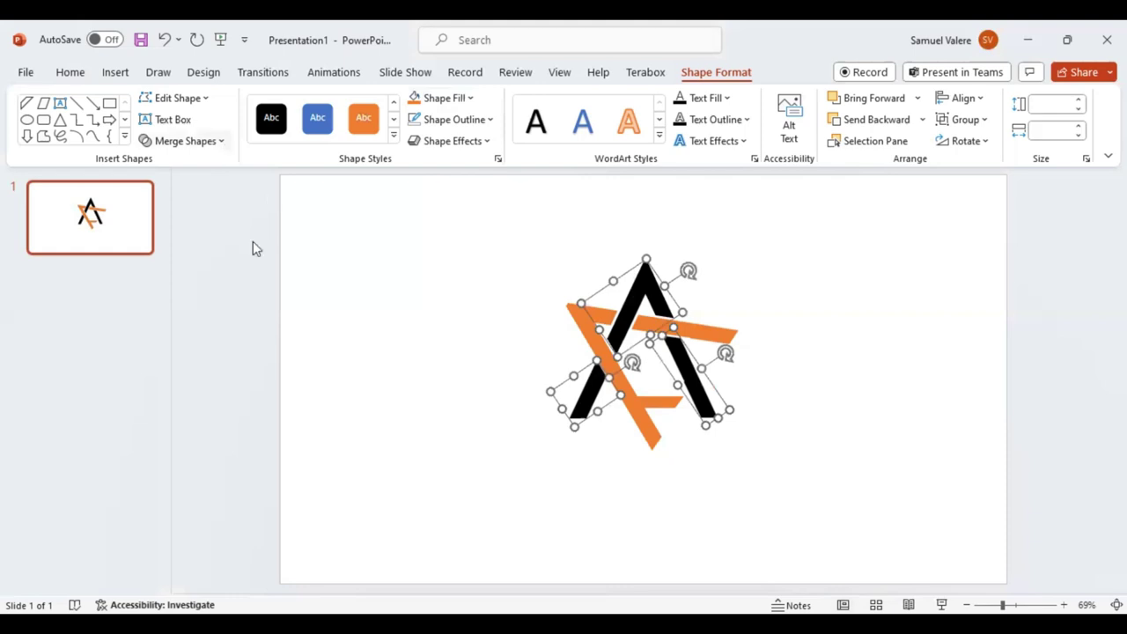
pyautogui.click(573, 337)
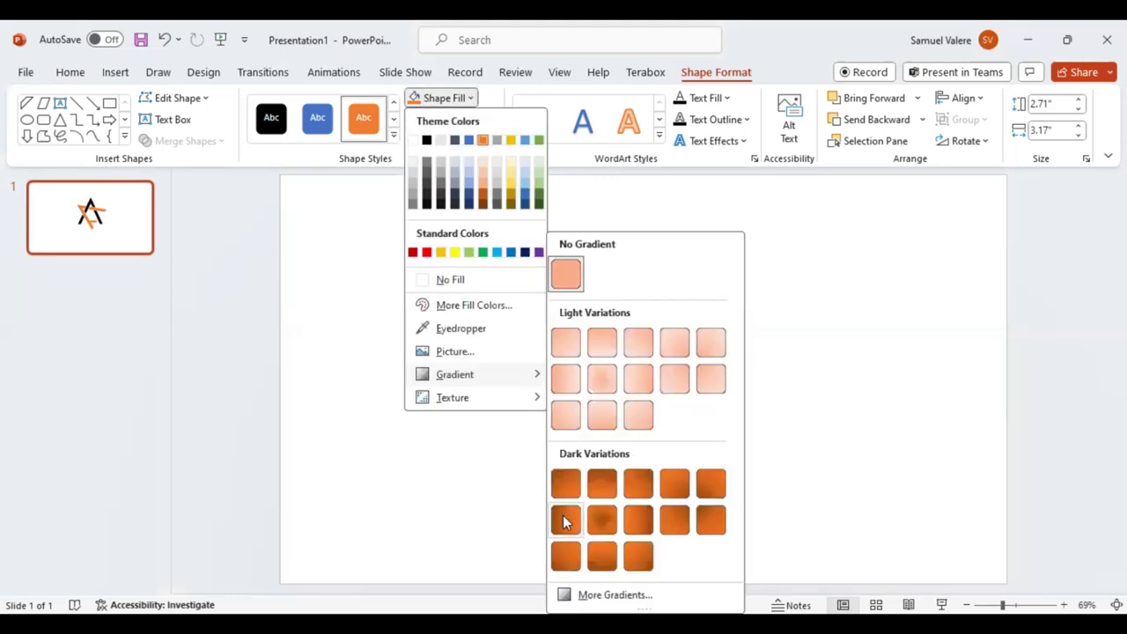
# Give the orange accent a dark gradient darkening toward its lower end, and add the black A to the selection.
pyautogui.click(565, 520)
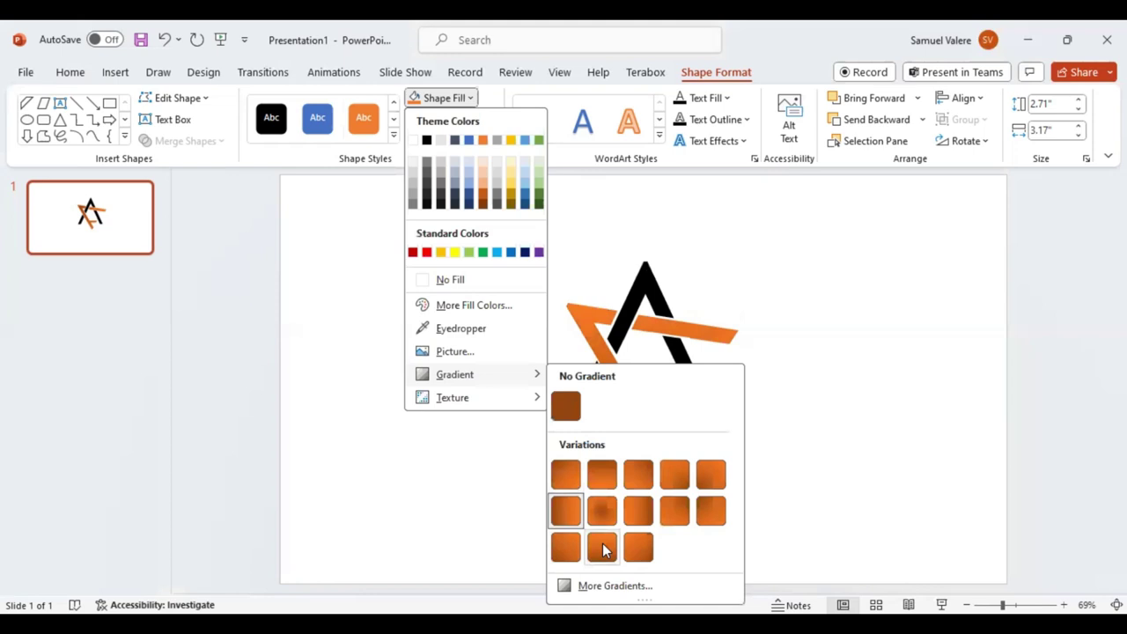
pyautogui.click(604, 550)
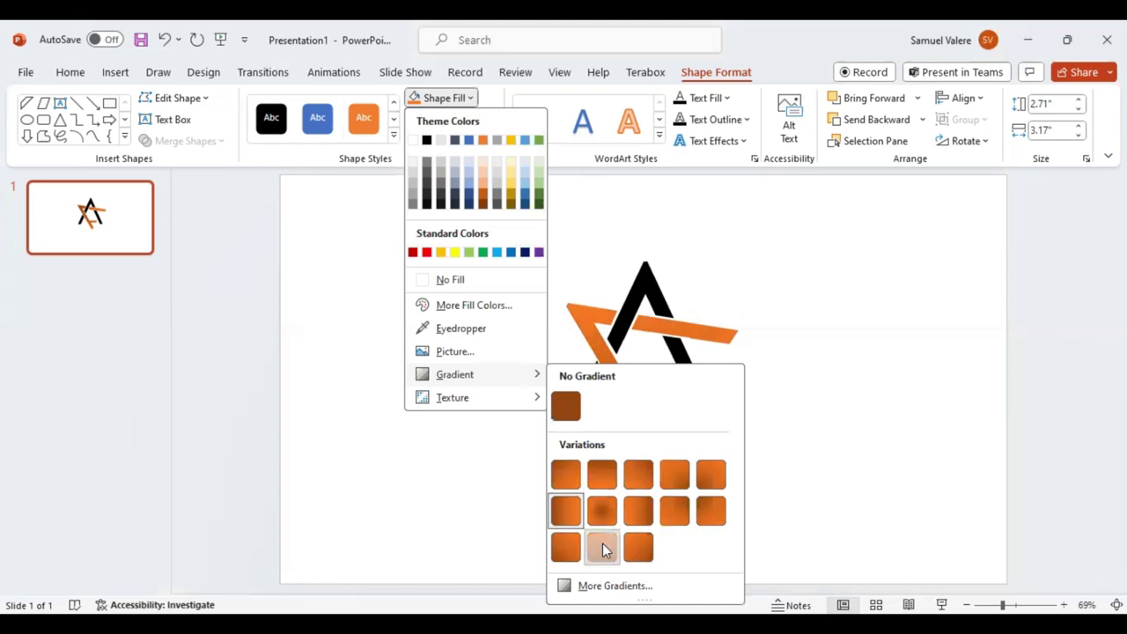
pyautogui.click(636, 534)
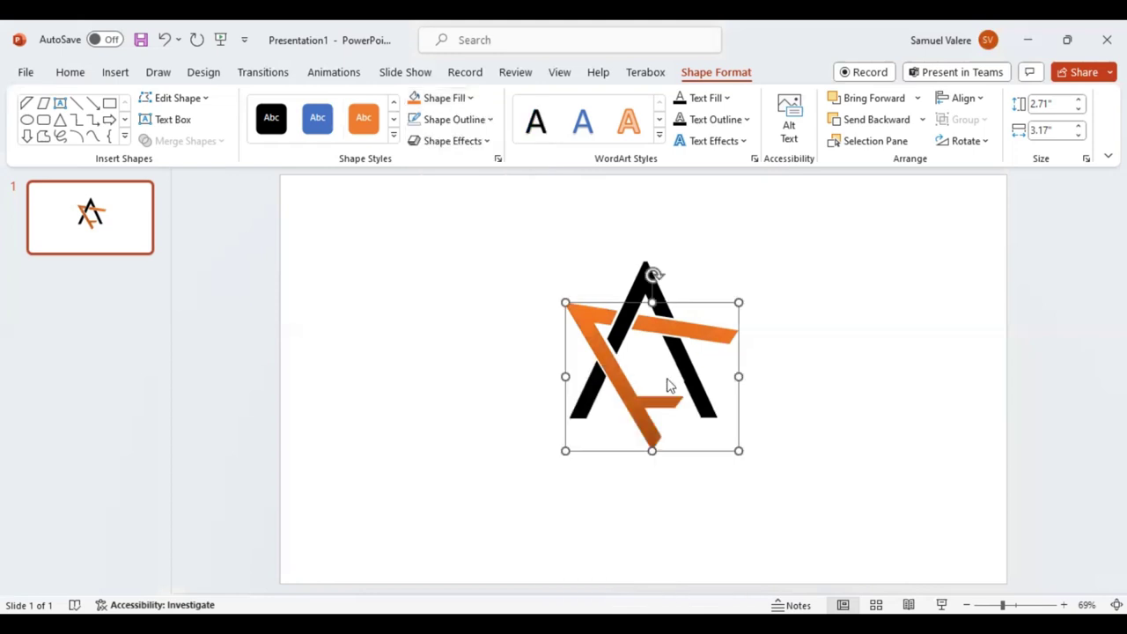
pyautogui.keyDown('shift'); pyautogui.click(645, 281); pyautogui.keyUp('shift')
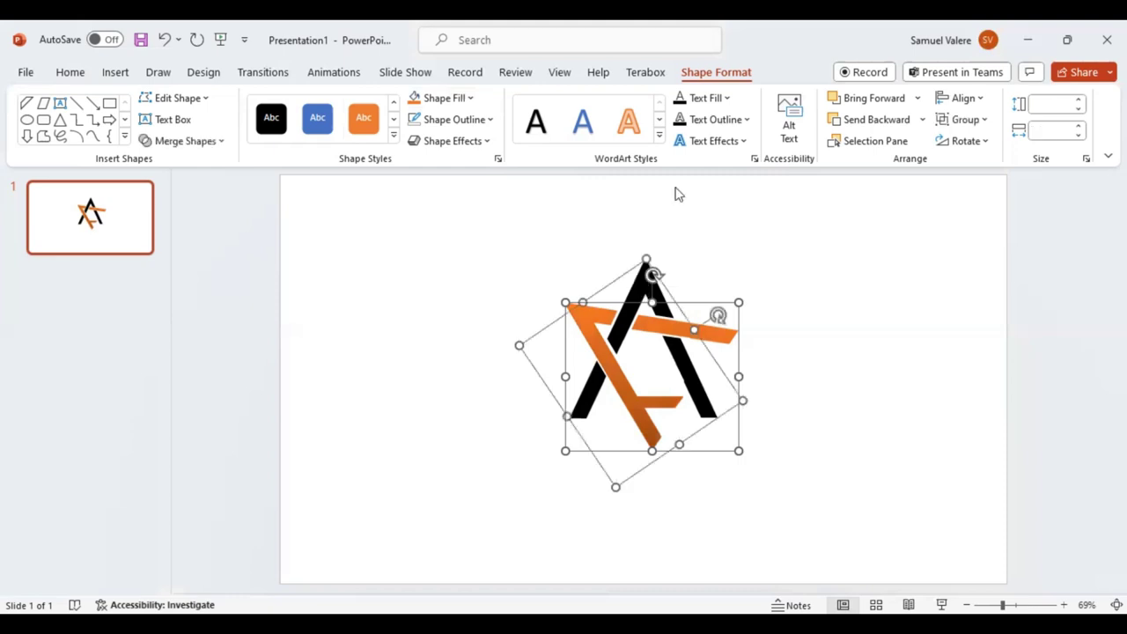